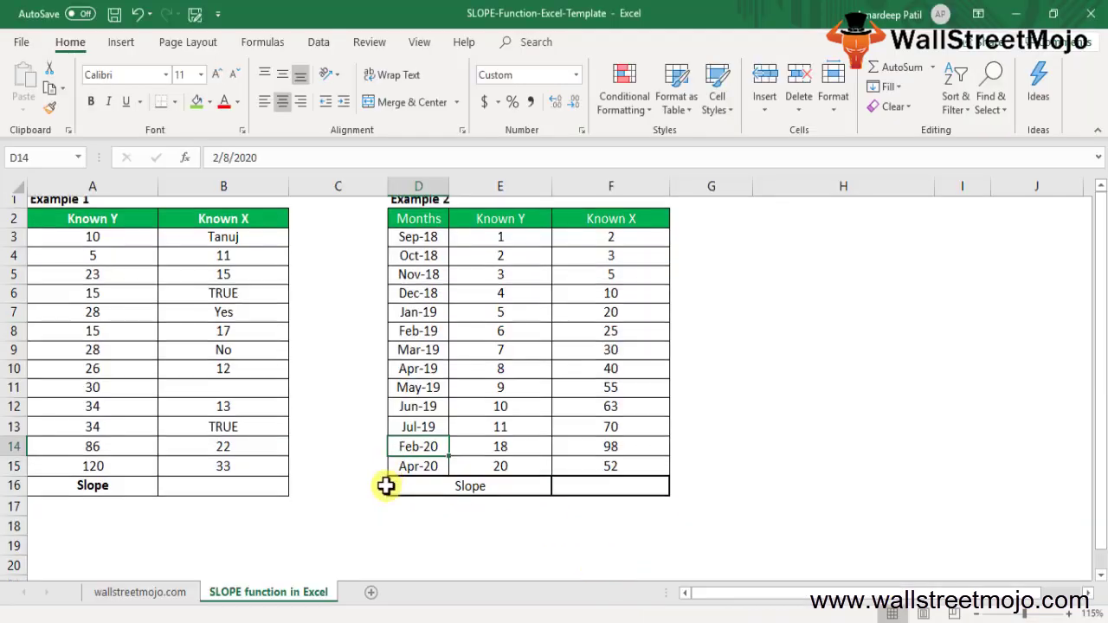
- Enter "statistical functions" as a note in cell B19 below the Example 1 table
scroll(384, 485, "down", 2)
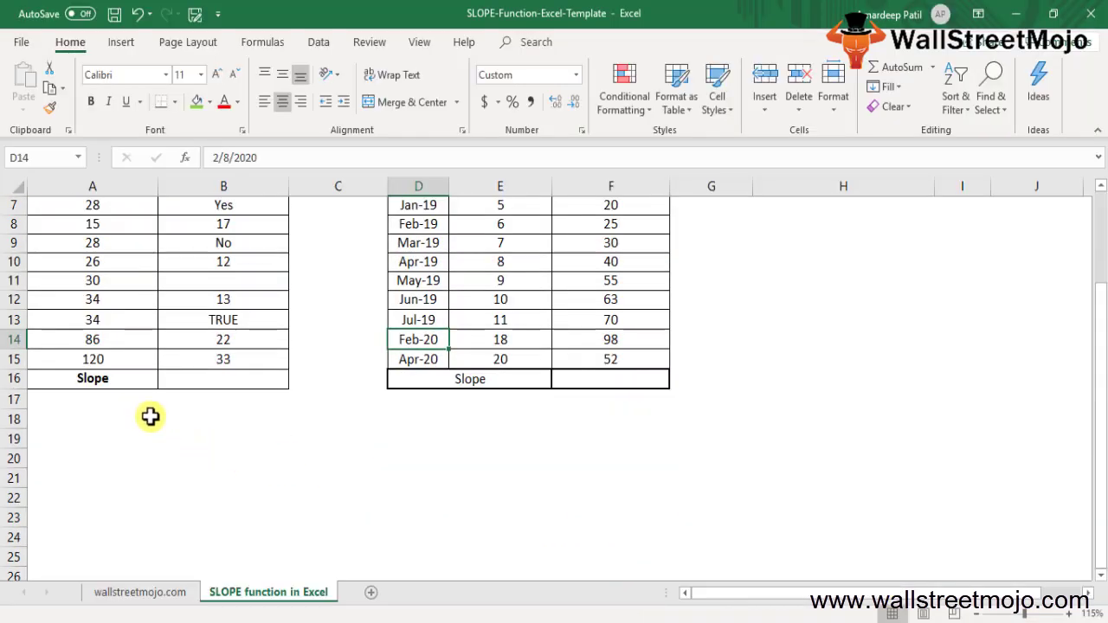
left_click(151, 416)
key("Down")
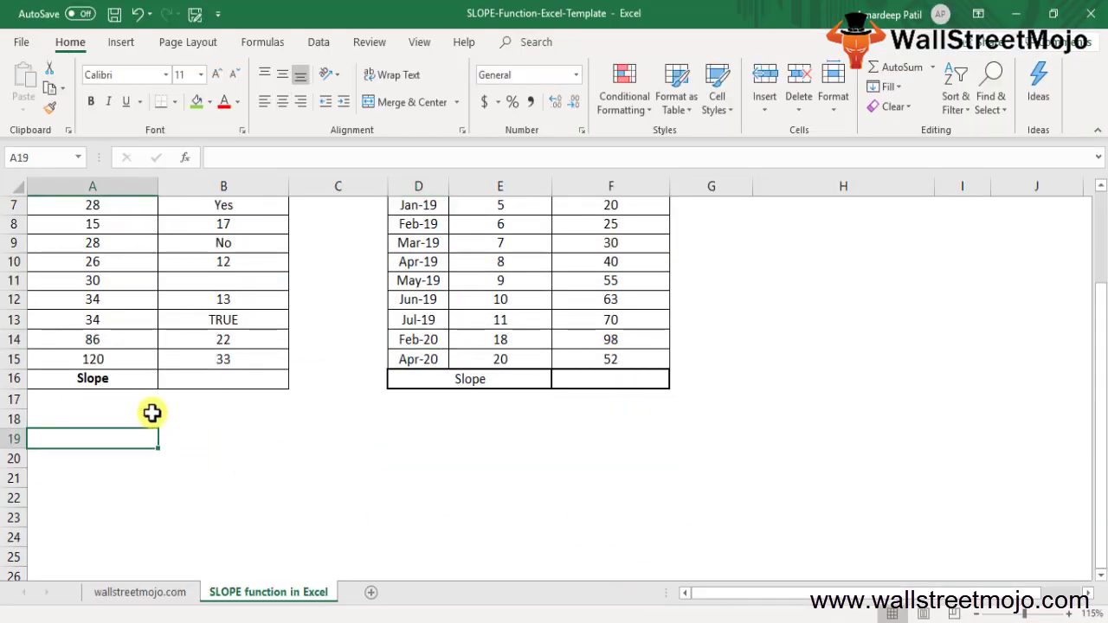
key("Right")
type("stato")
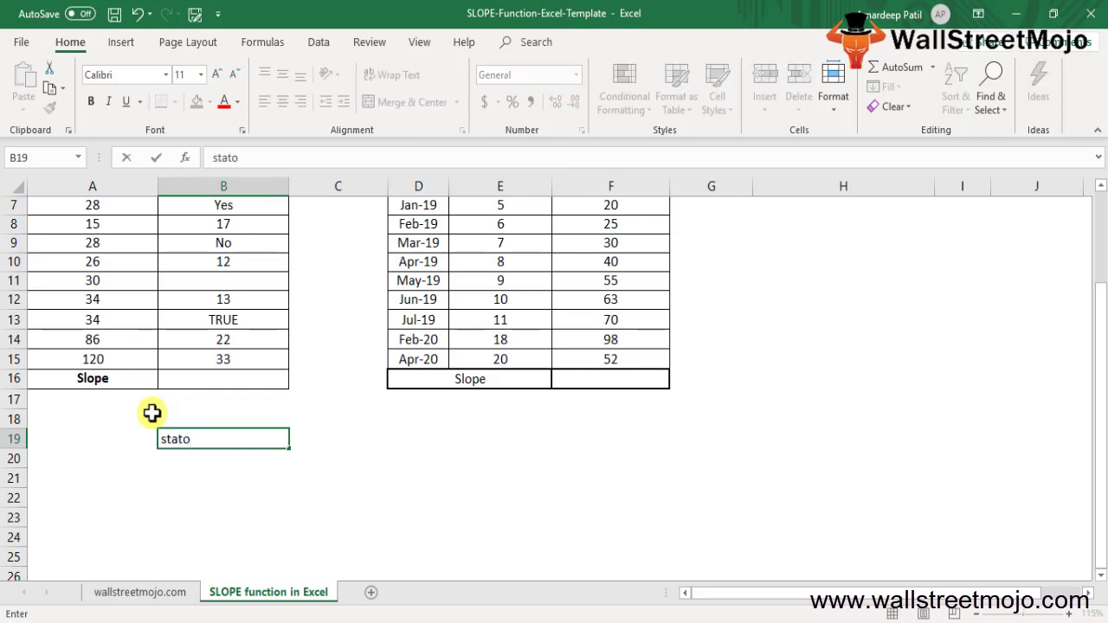
key("BackSpace")
type("istical functions")
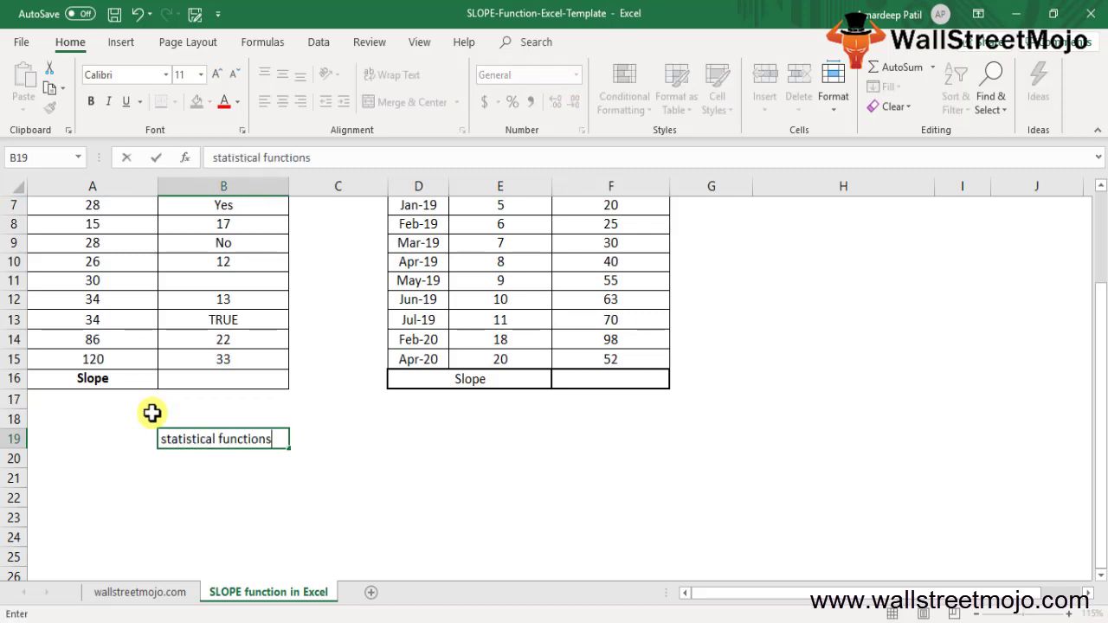
key("Return")
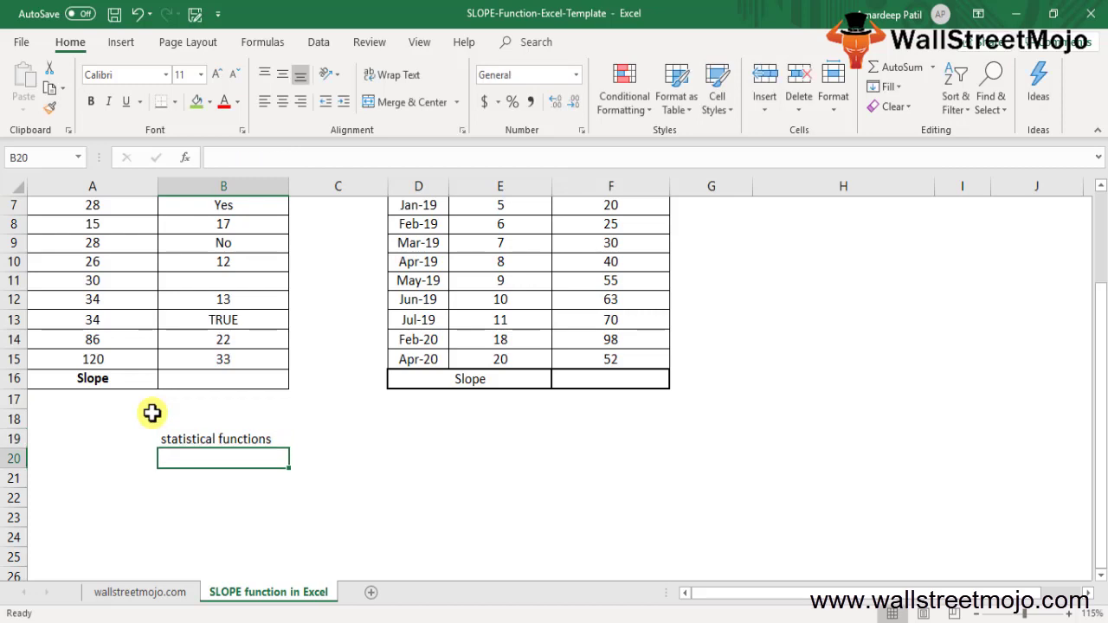
- List "Line", "Y's value", "x's value" and "vertical distance" in cells B21 through B24
key("Return")
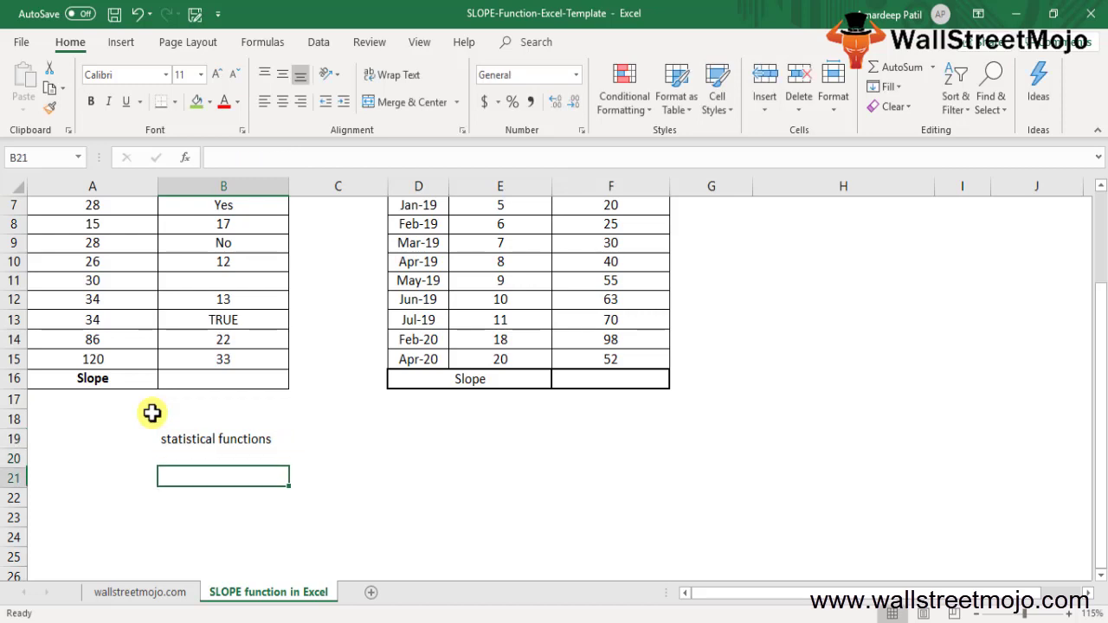
type("Line")
key("Return")
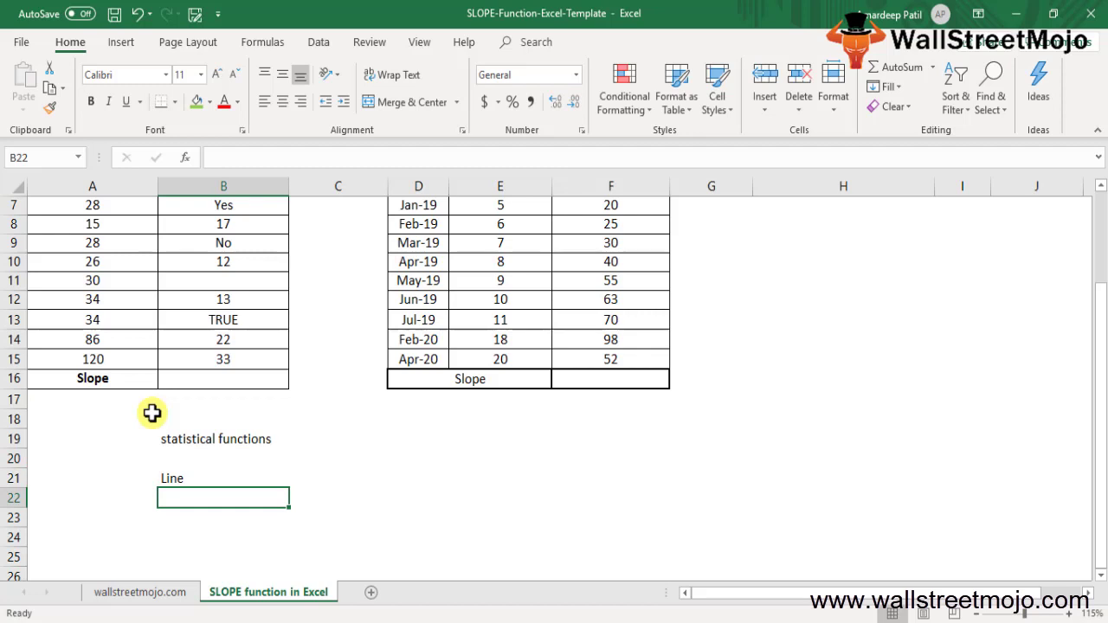
type("Y's value")
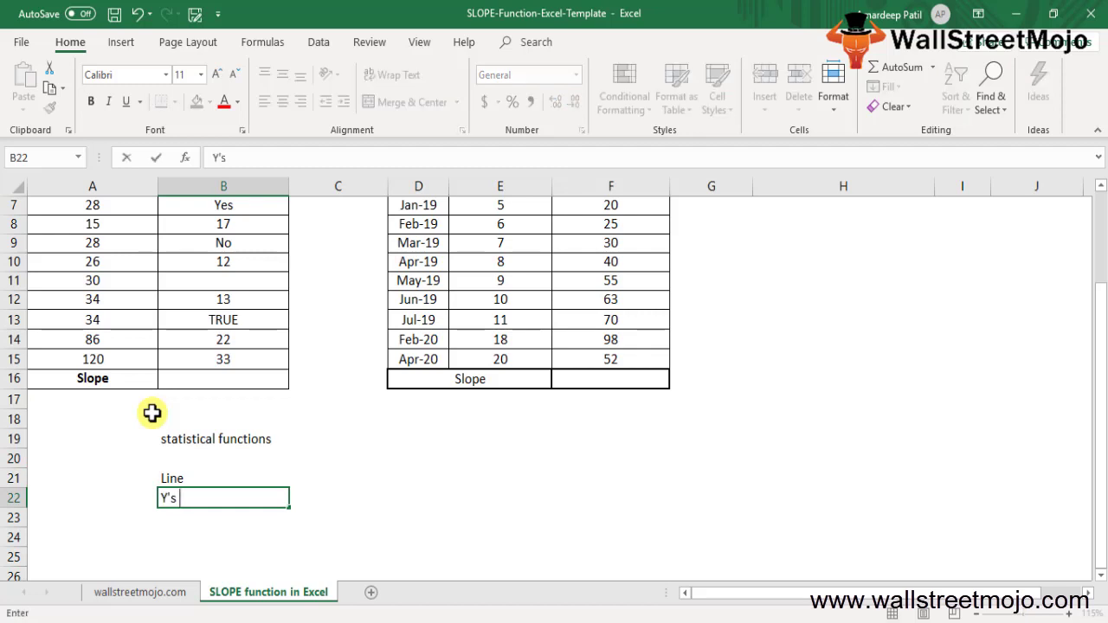
key("Return")
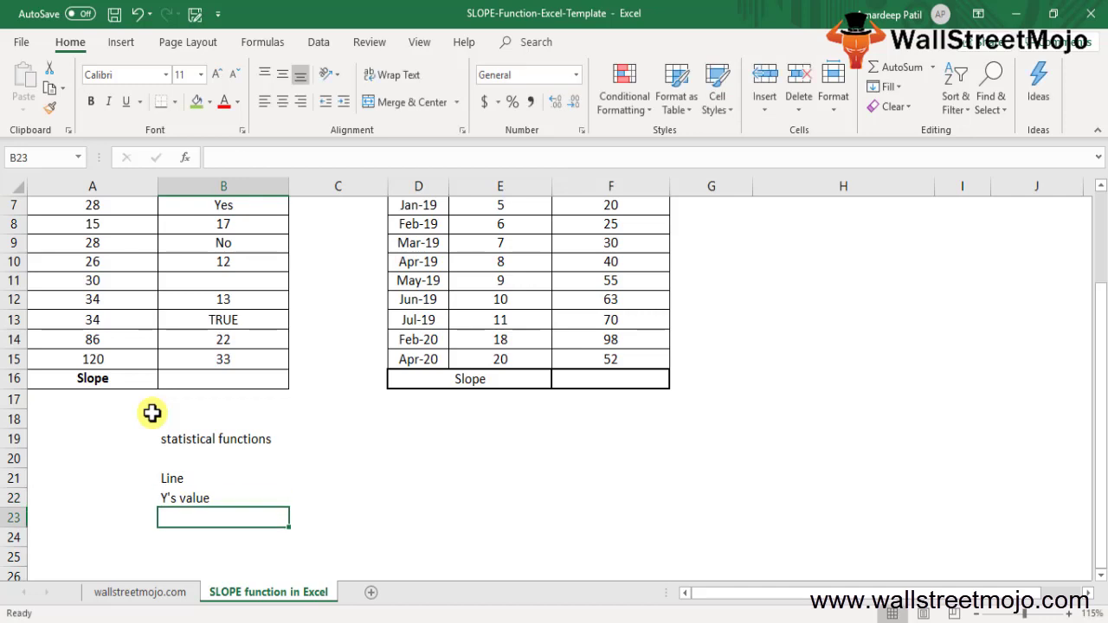
type("x's value")
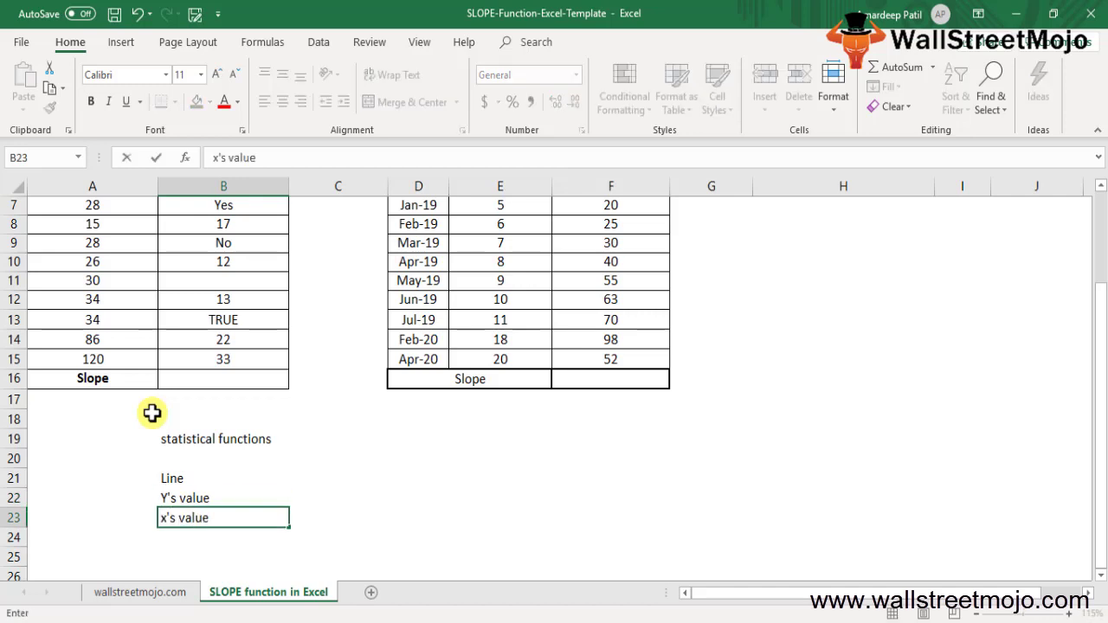
key("Return")
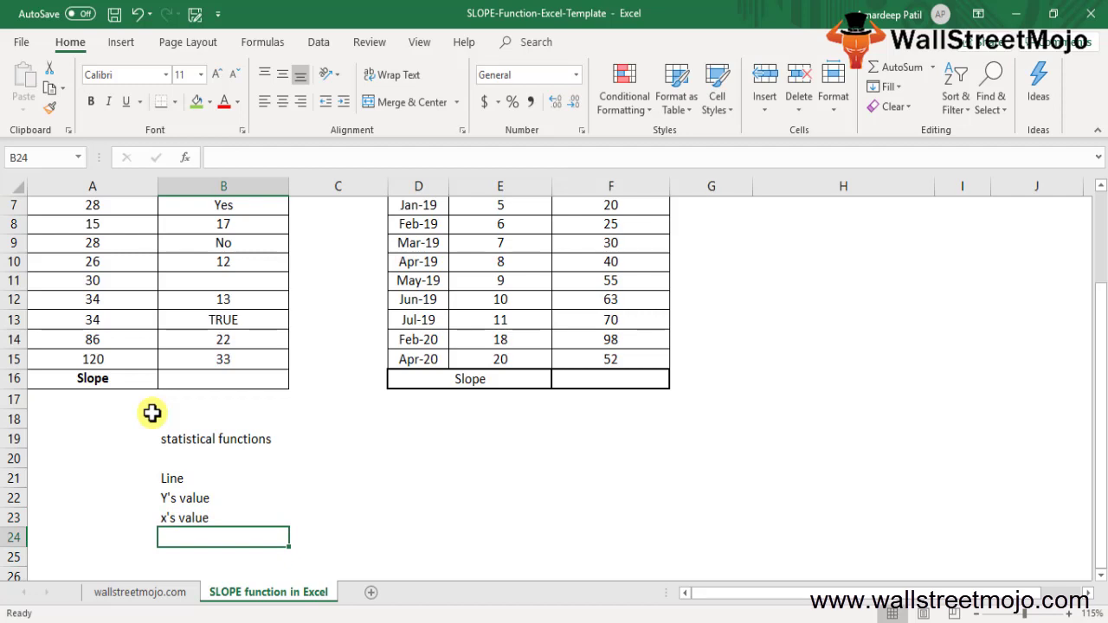
type("vertic")
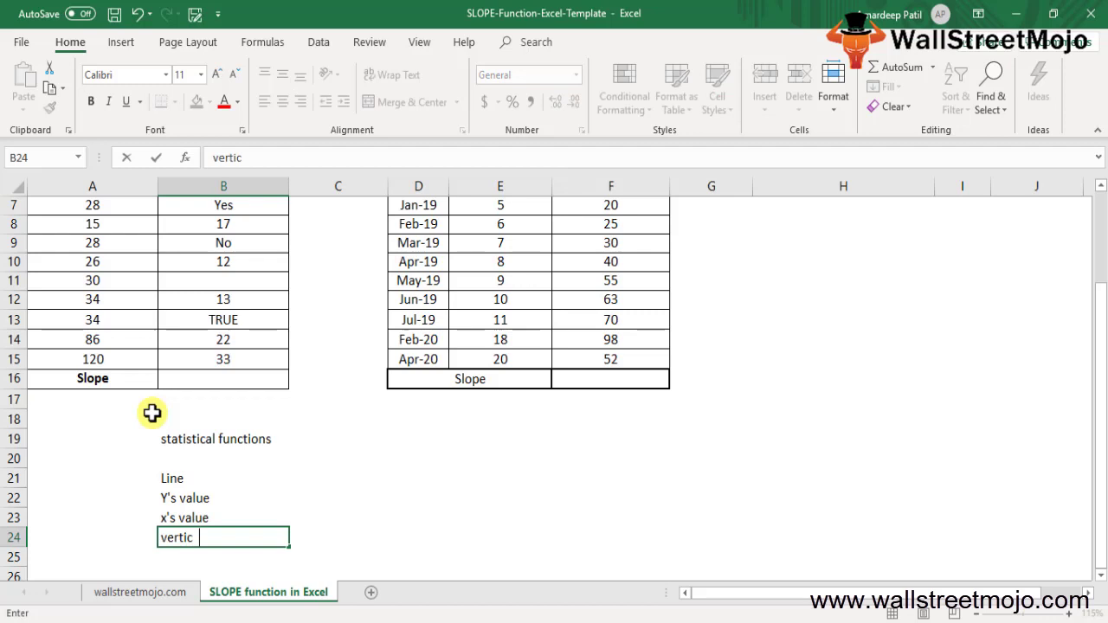
type("al distance")
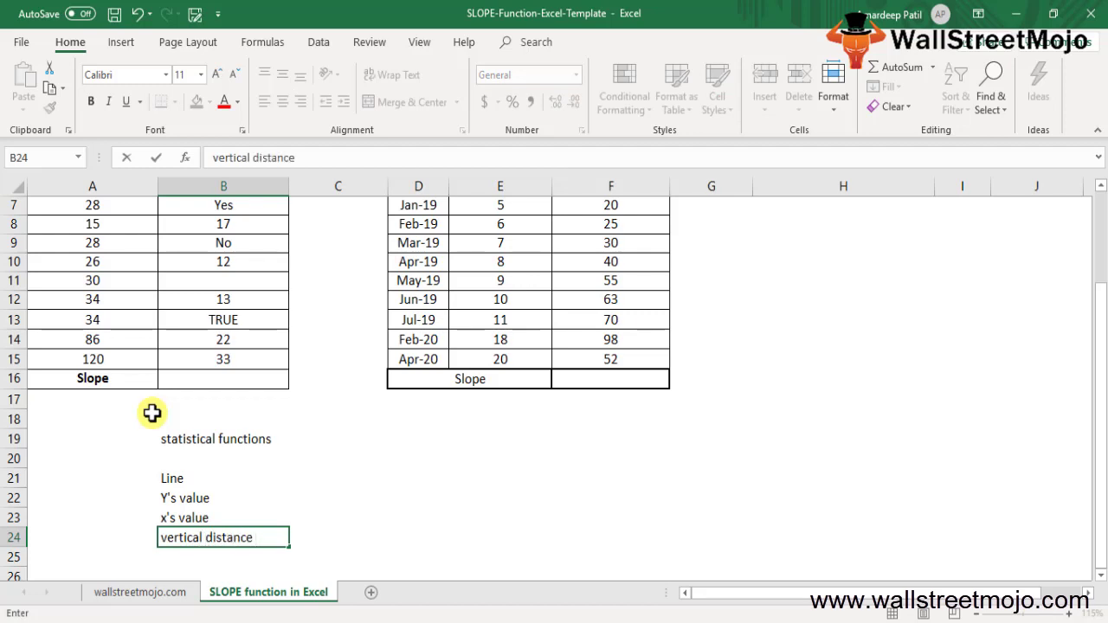
key("Return")
- Enter "Slope of regression line based on the data points recognized by known y's" in cell B26
key("Down")
key("Down")
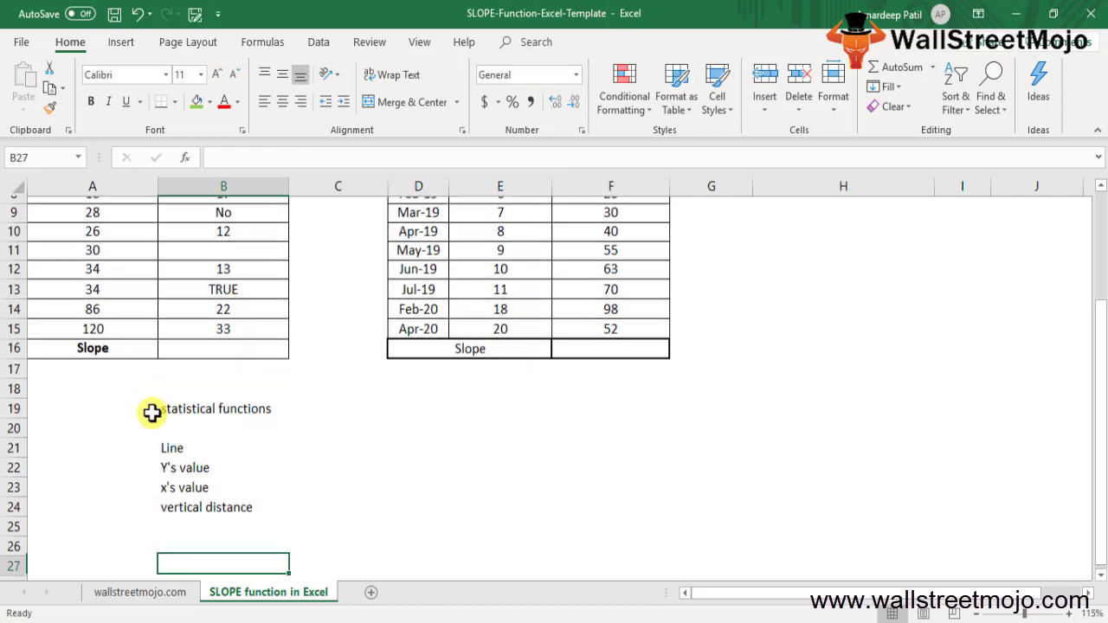
key("Up")
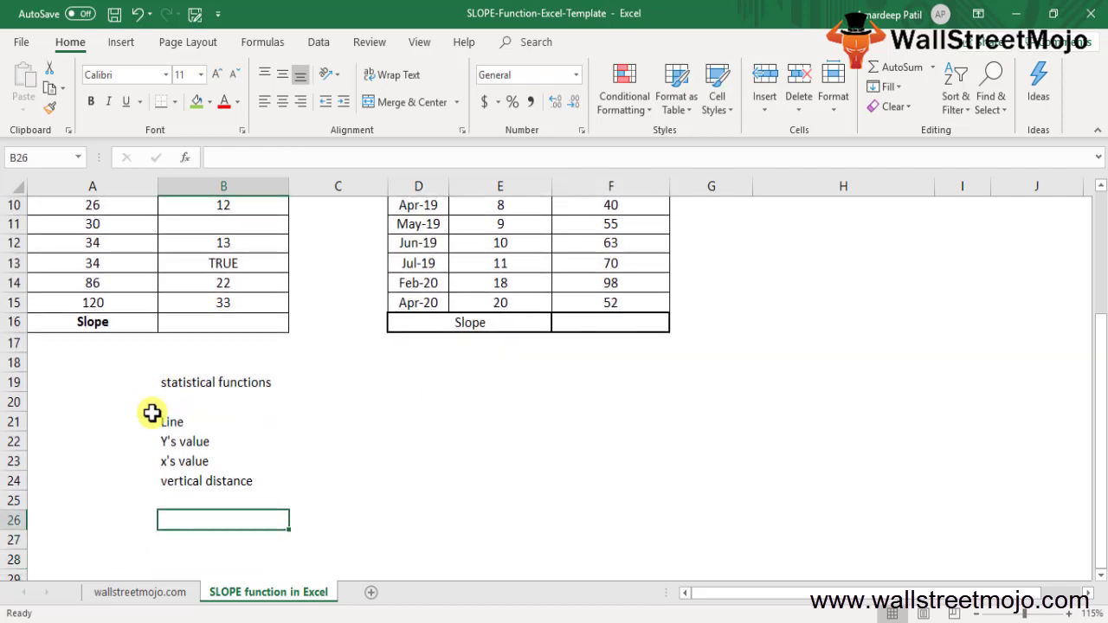
type("Slope pof")
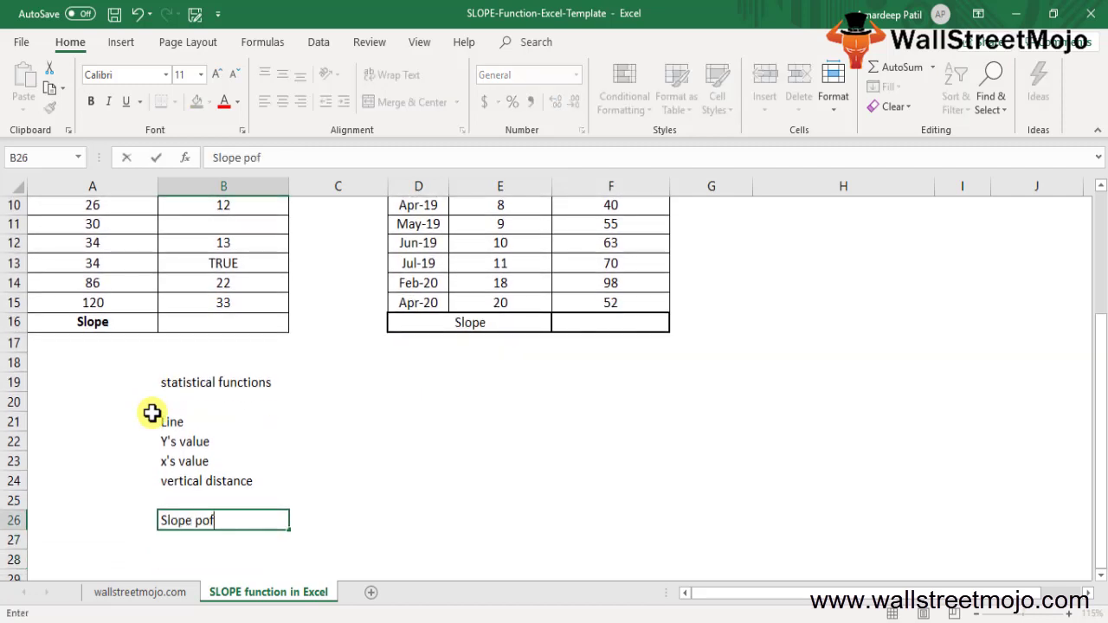
key("BackSpace")
key("BackSpace")
key("BackSpace")
key("BackSpace")
type("of regression")
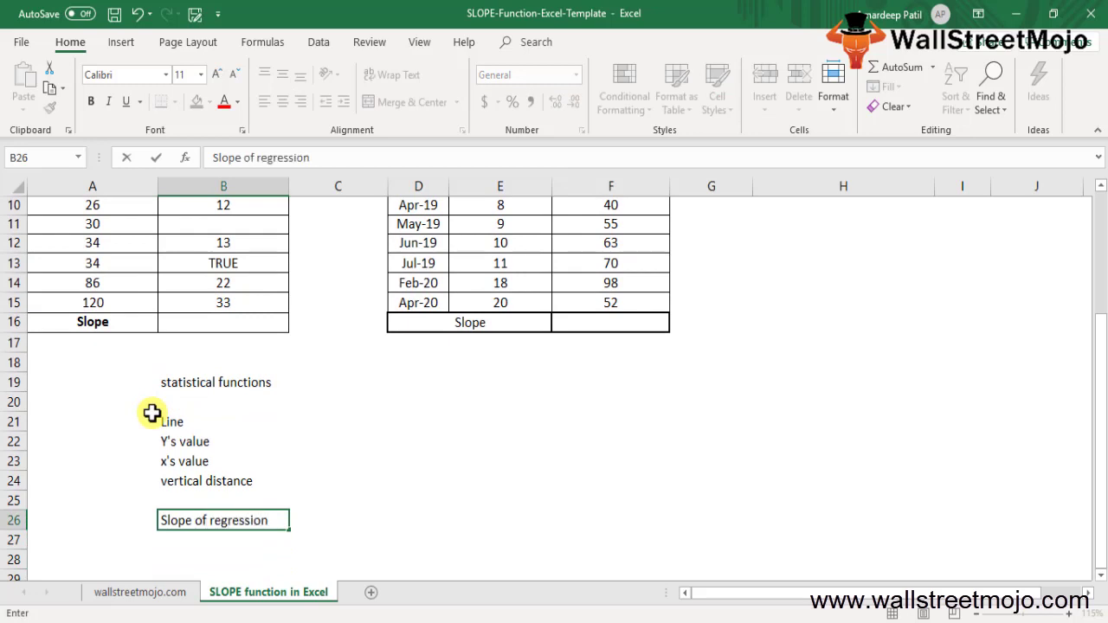
type(" line based on ")
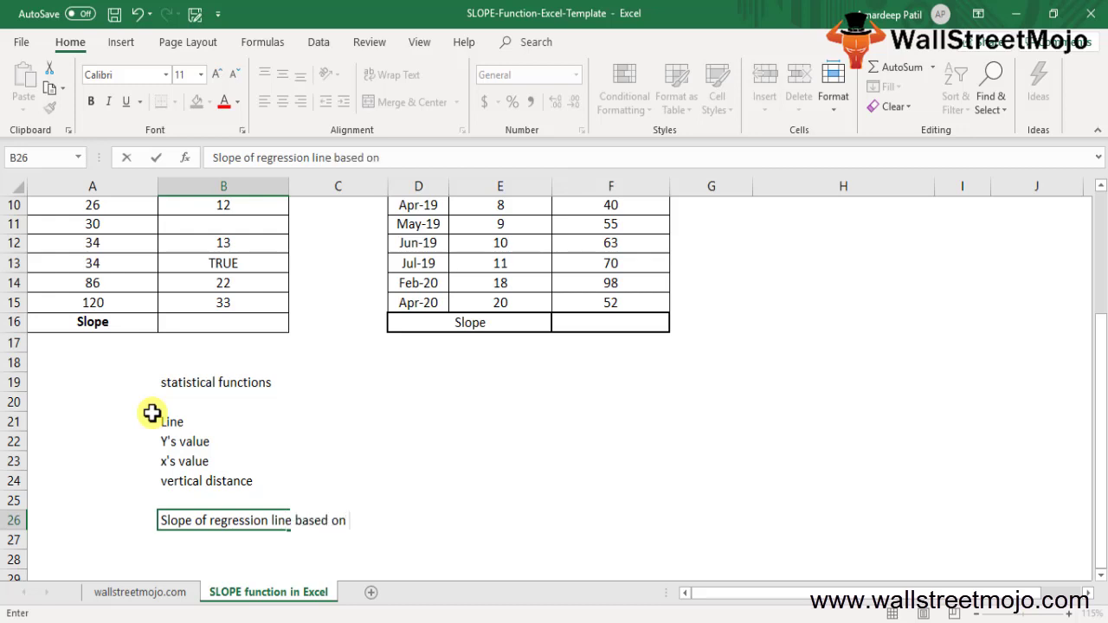
type("the data p")
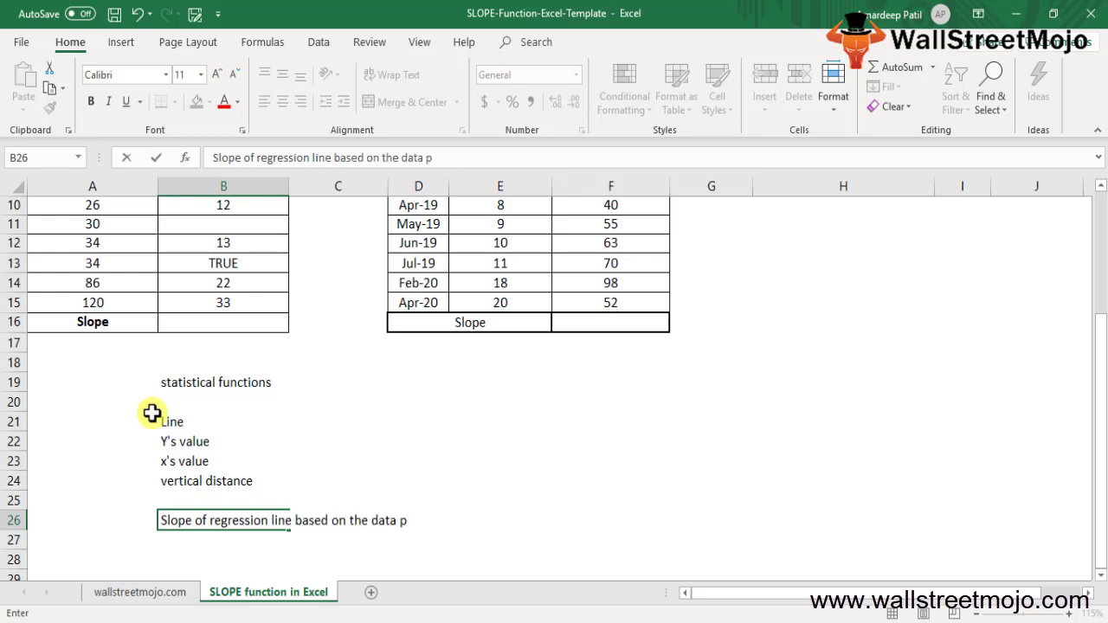
type("oints reo")
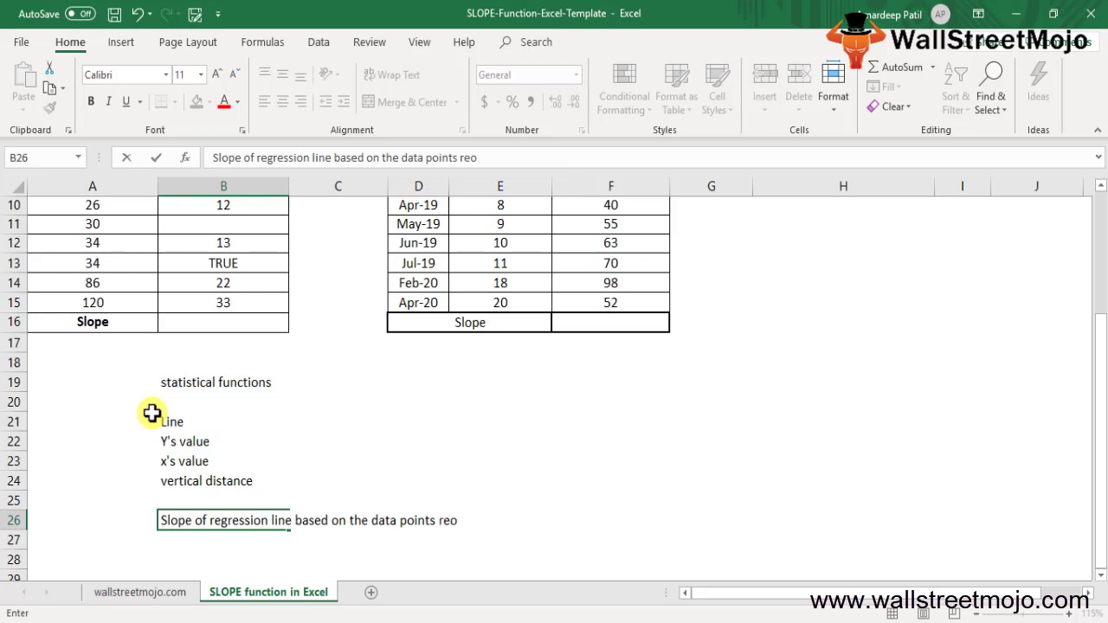
type("c")
key("BackSpace")
key("BackSpace")
type("cognized")
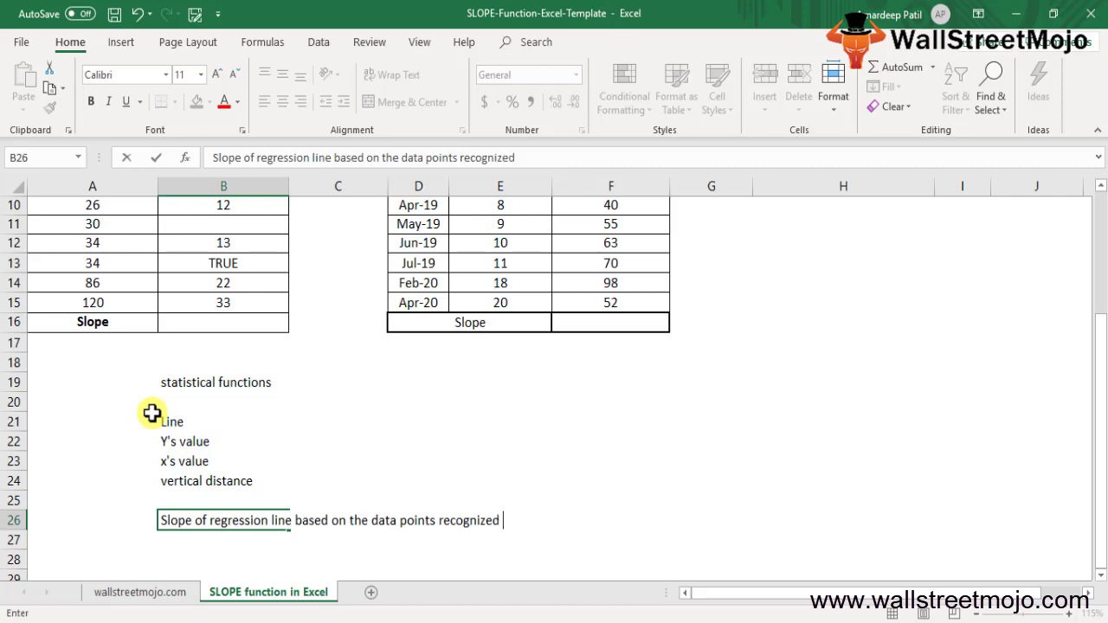
type(" by know")
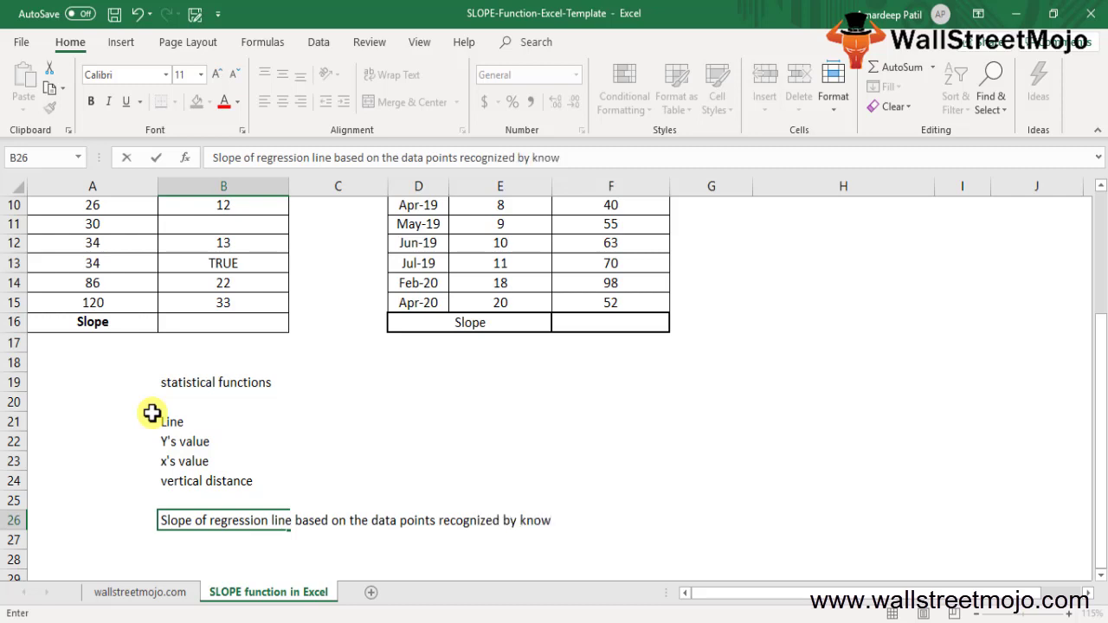
type("ny")
key("BackSpace")
type("t")
key("BackSpace")
type("y's")
key("Return")
- Enter the label "slope" in cell B28, two rows below the regression line sentence
key("Down")
key("Down")
key("Up")
key("Up")
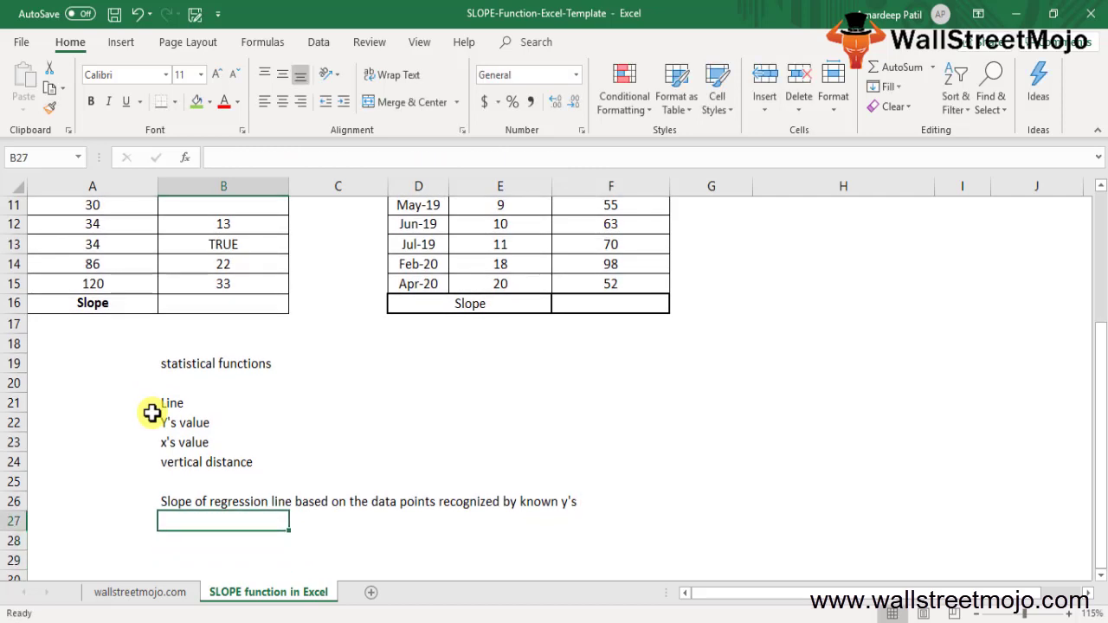
key("Down")
type("slope")
key("Tab")
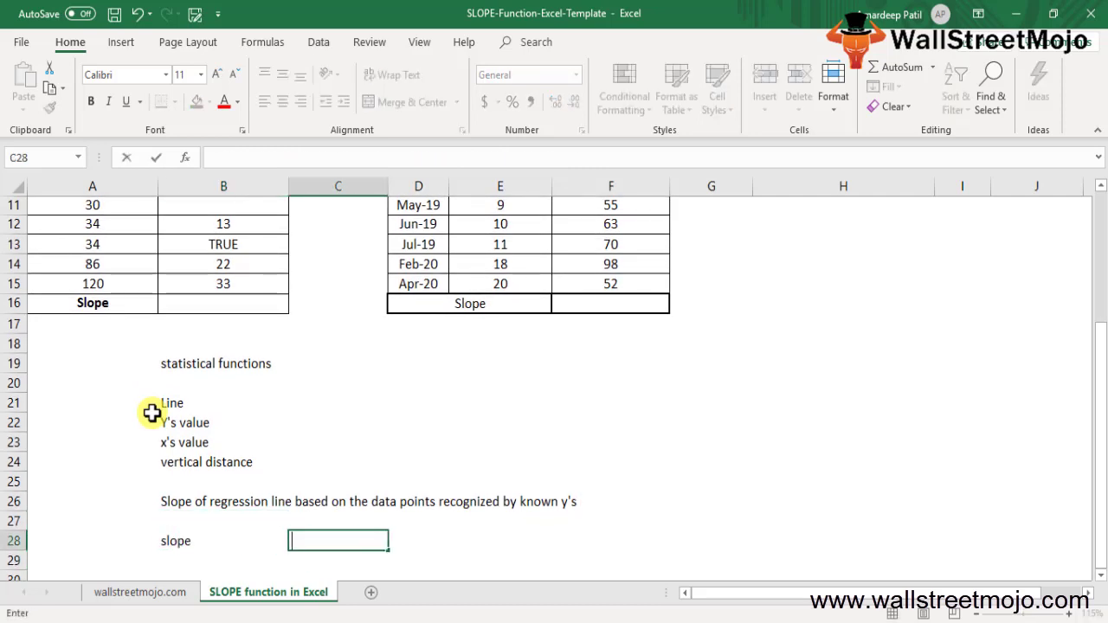
- Bring up the SLOPE function's argument hint in cell B28 without keeping the formula
key("Left")
type("=sl")
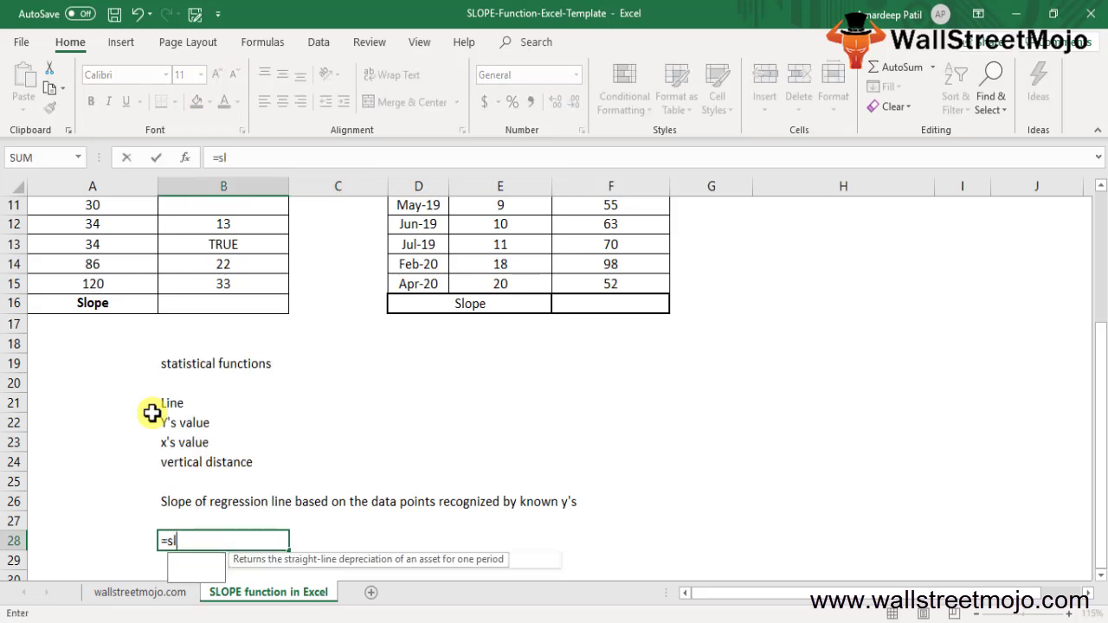
key("Tab")
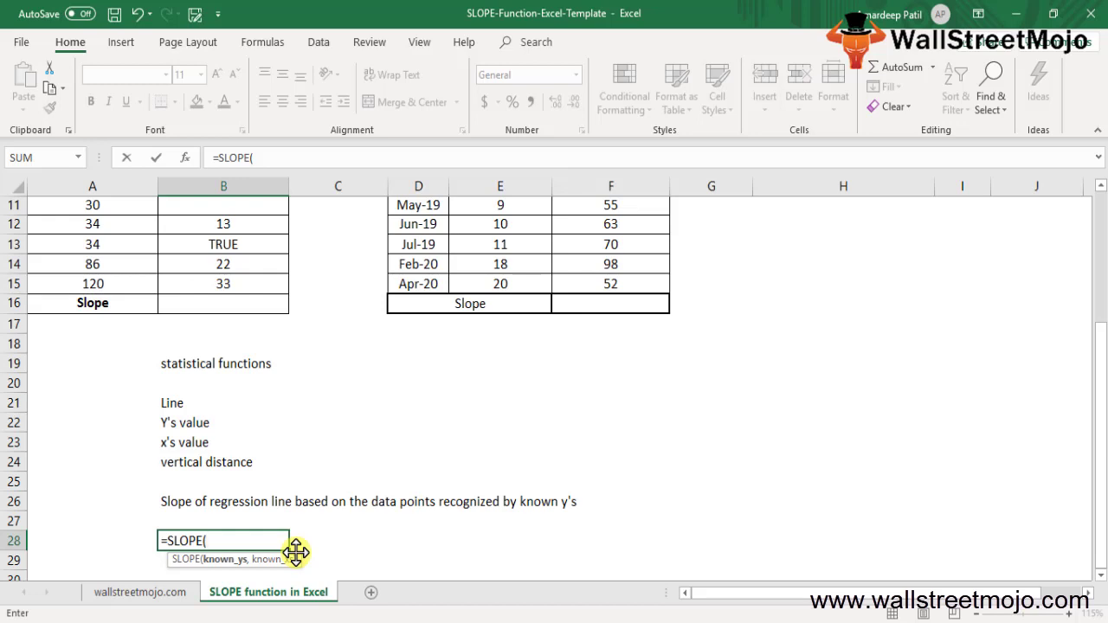
key("Escape")
- Examine the Known Y and Known X data of Example 1, ending on its empty Slope result cell B16
key("Down")
key("Down")
key("Down")
key("Down")
key("Down")
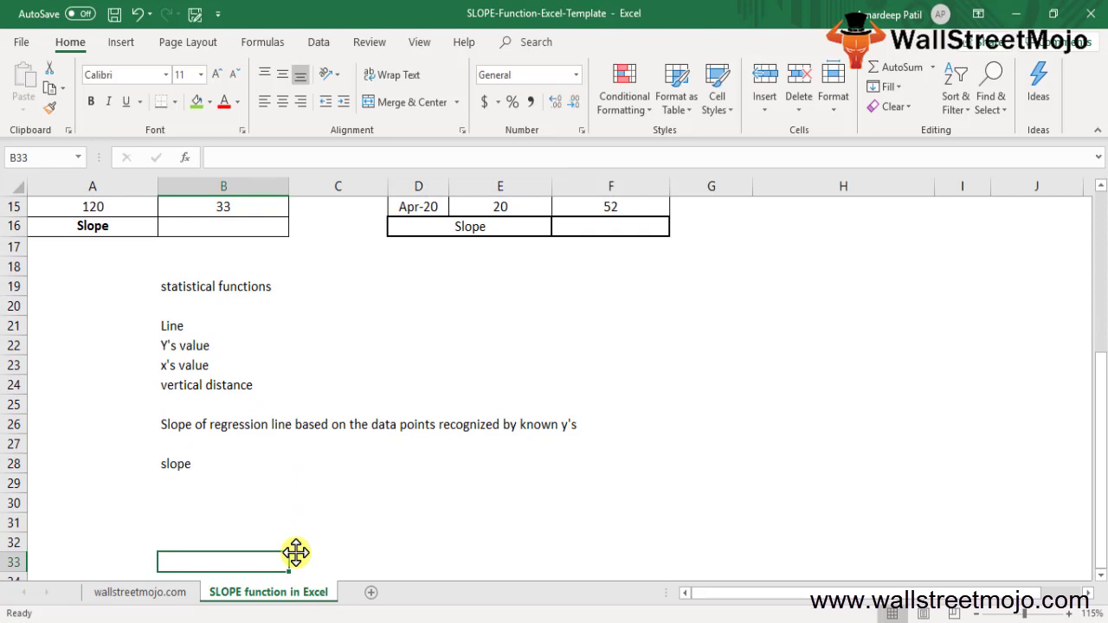
key("Page_Up")
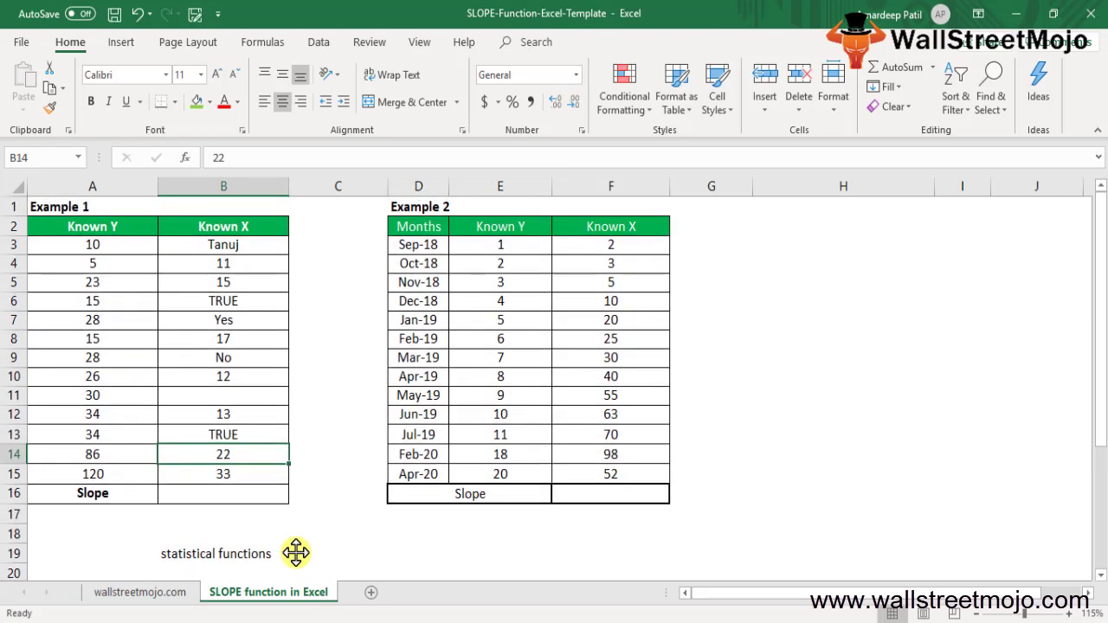
key("Left")
key("Down")
key("Right")
key("Left")
key("ctrl+shift+Up")
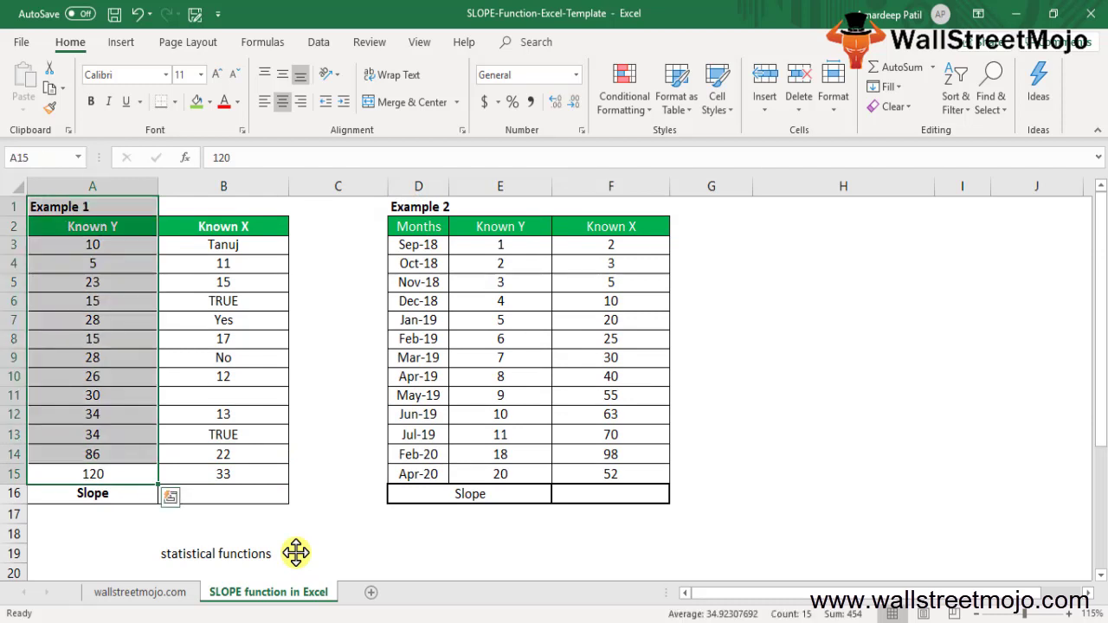
key("Down")
key("Right")
key("shift+Up")
key("Down")
key("Up")
key("Right")
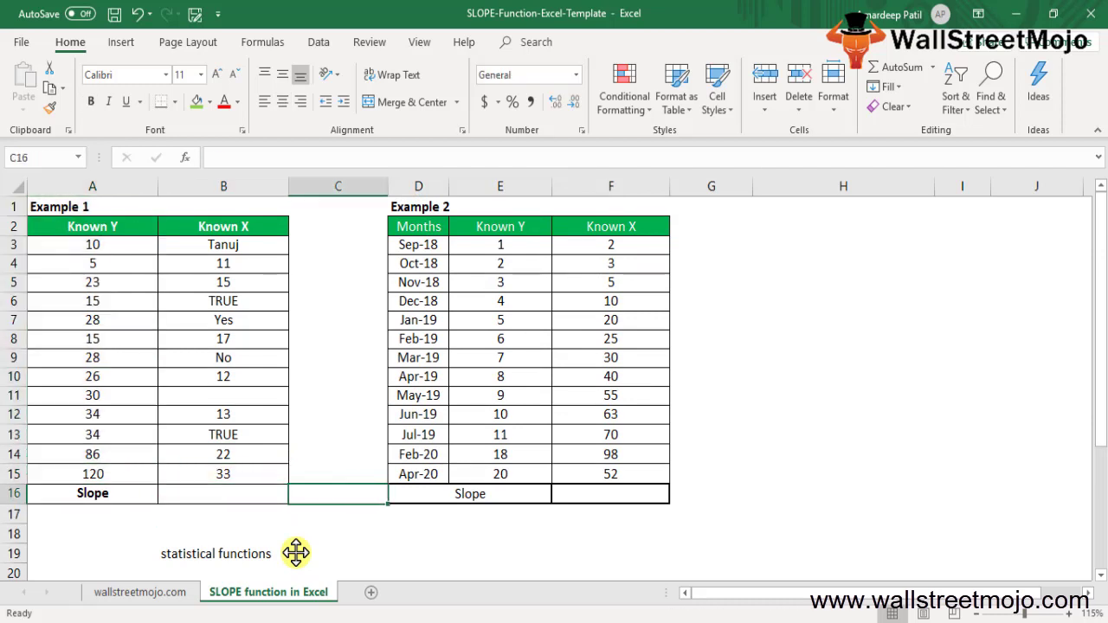
key("Right")
key("Left")
key("Up")
key("Right")
key("Left")
key("Down")
key("Left")
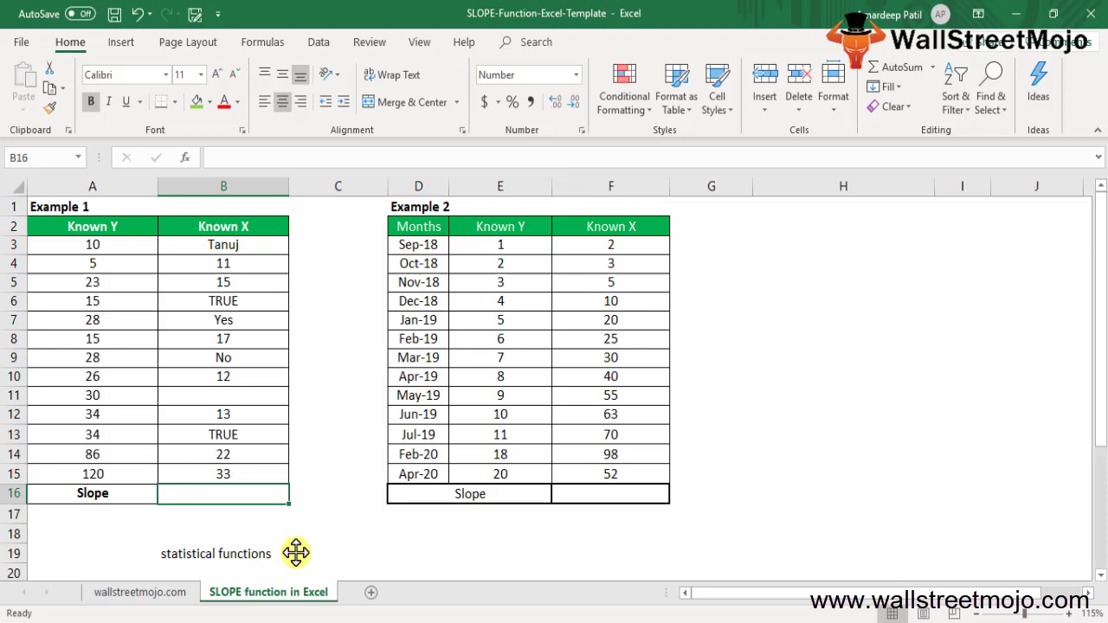
type("=slo")
key("Tab")
key("Up")
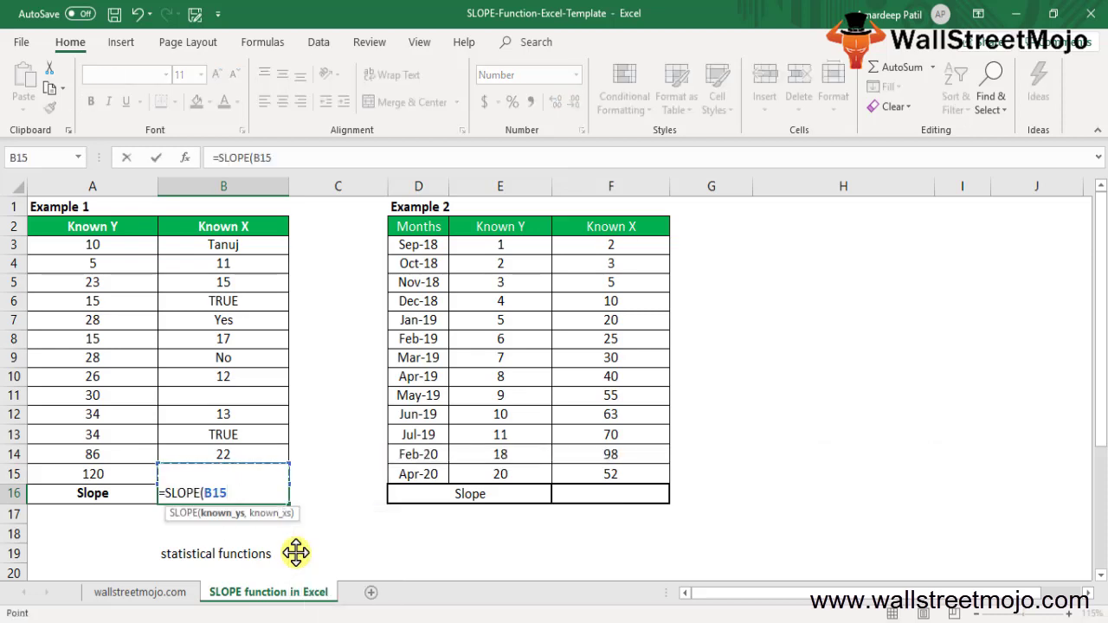
key("shift+Up")
key("shift+Up")
key("shift+Up")
key("shift+Up")
key("shift+Up")
key("shift+Up")
key("shift+Up")
key("shift+Up")
key("shift+Up")
key("shift+Up")
key("shift+Up")
key("shift+Up")
key("shift+Up")
key("shift+Up")
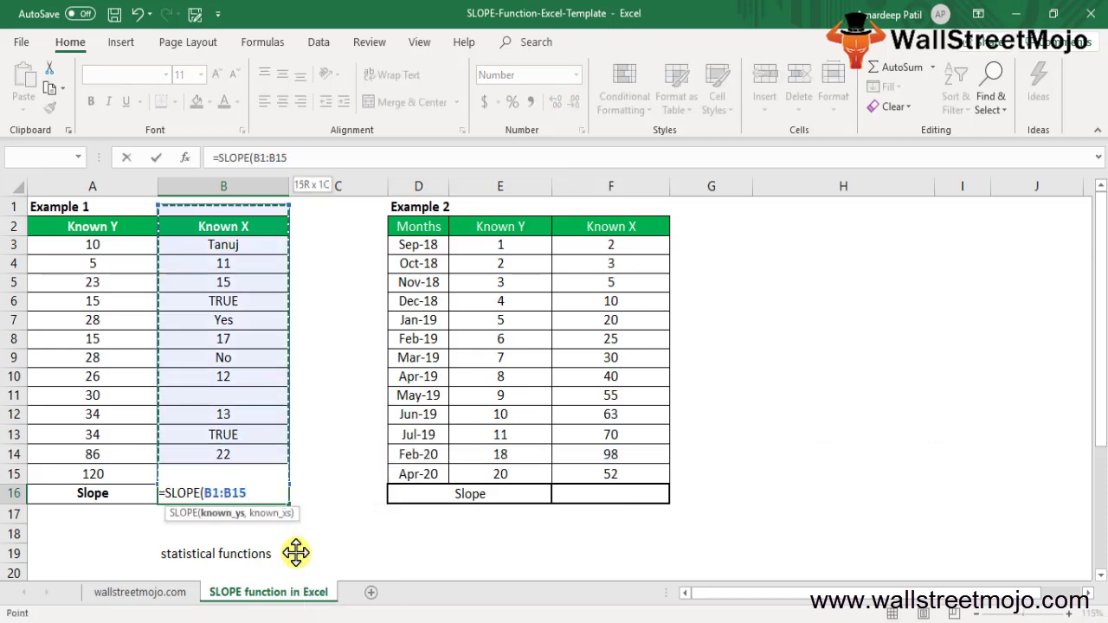
key("shift+Down")
key("shift+Down")
key("shift+Down")
key("shift+Down")
key("shift+Down")
key("shift+Down")
key("shift+Down")
key("shift+Down")
key("shift+Down")
key("shift+Up")
key("shift+Up")
key("shift+Up")
key("shift+Up")
key("shift+Up")
key("shift+Up")
key("shift+Up")
key("shift+Up")
key("shift+Down")
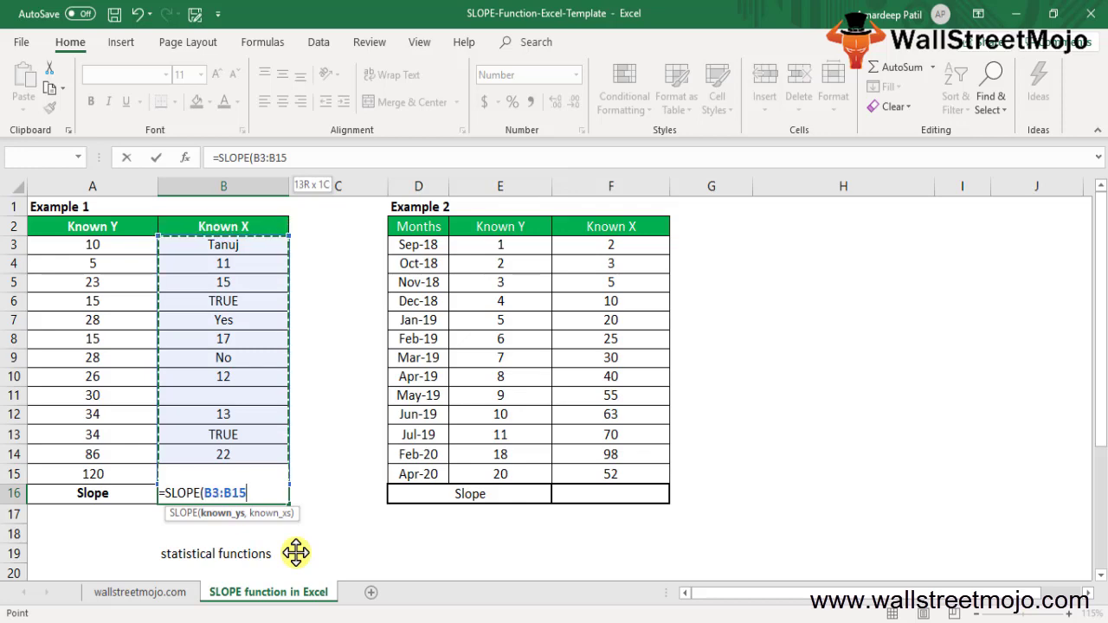
key("Return")
key("Return")
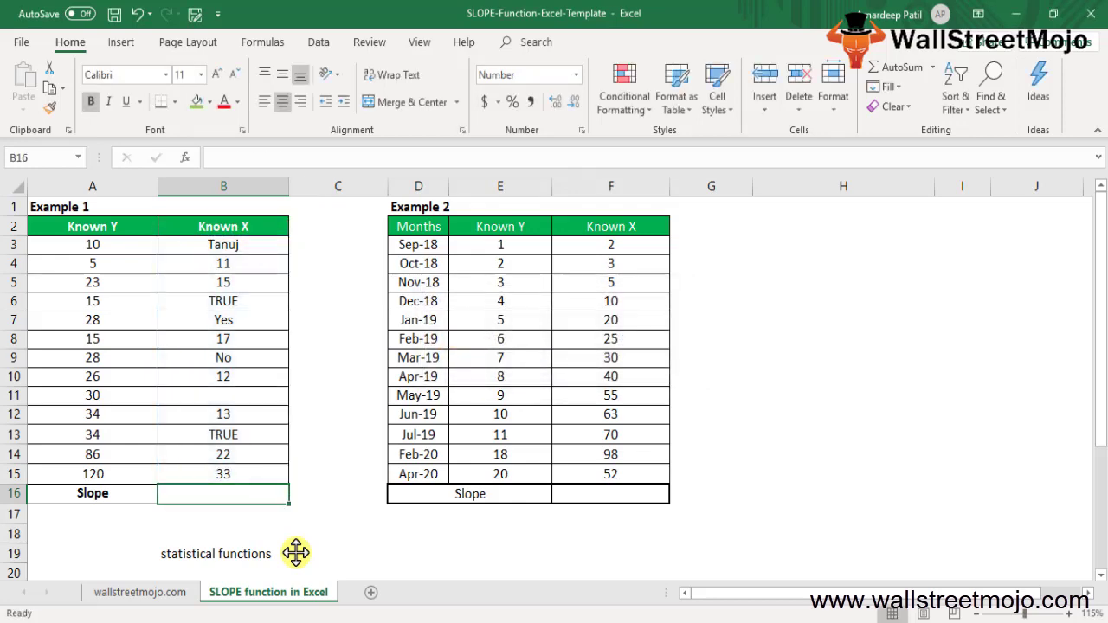
- Examine the Known X entries of Example 1, including its text, logical and blank cells
type("=slo")
key("Tab")
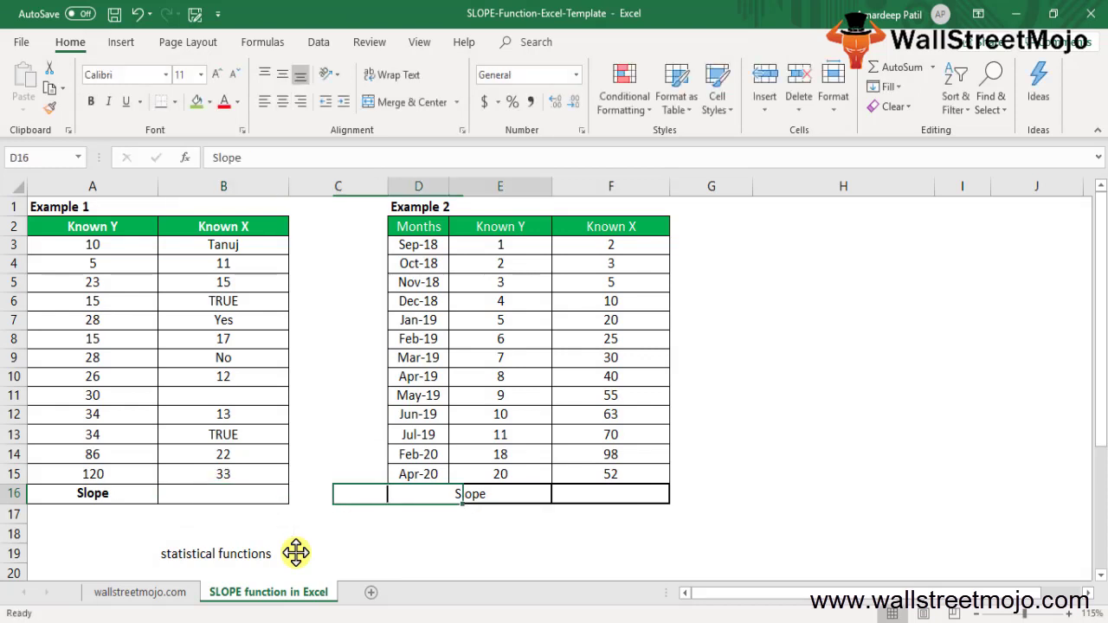
key("Left")
key("Left")
key("Up")
key("Up")
key("Up")
key("Up")
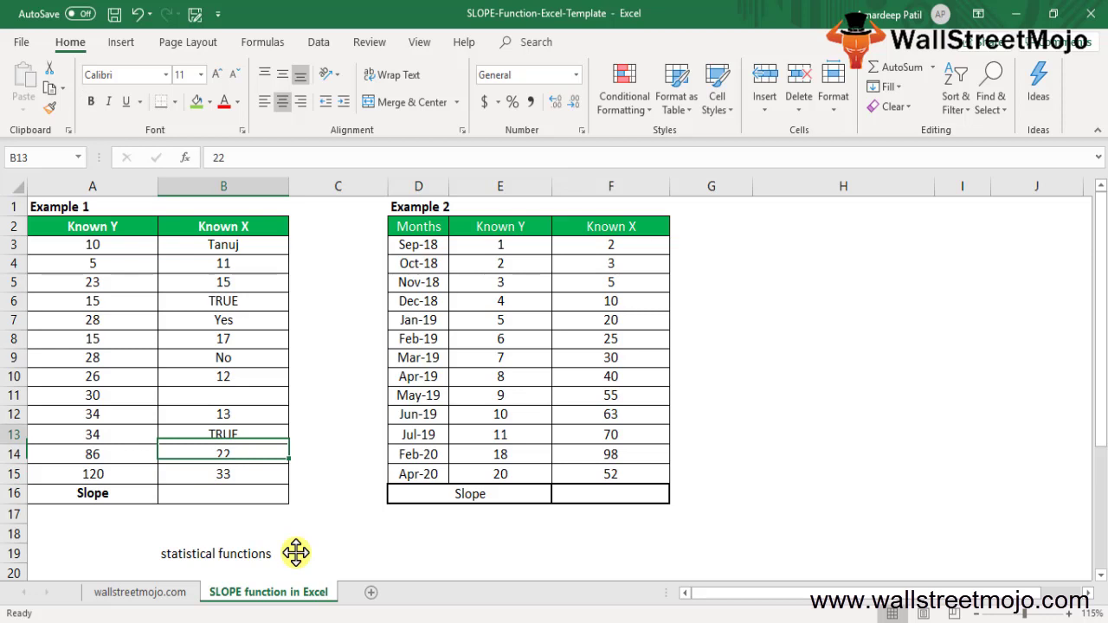
key("Up")
key("Up")
key("Up")
key("Up")
key("Up")
key("Up")
key("Up")
key("Up")
key("Up")
key("Down")
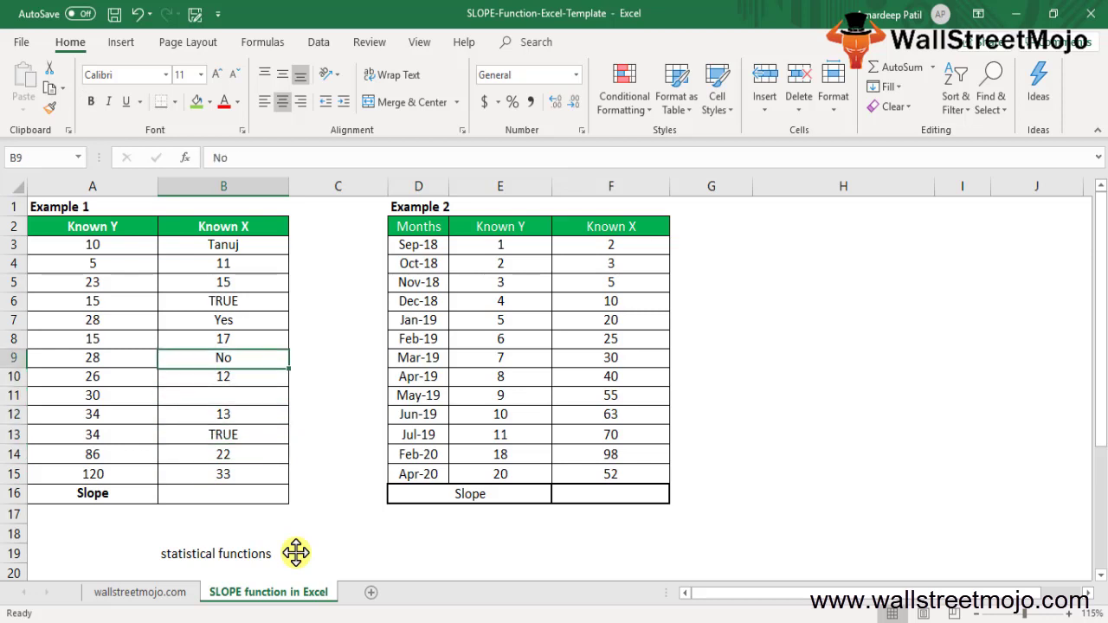
key("Down")
key("Down")
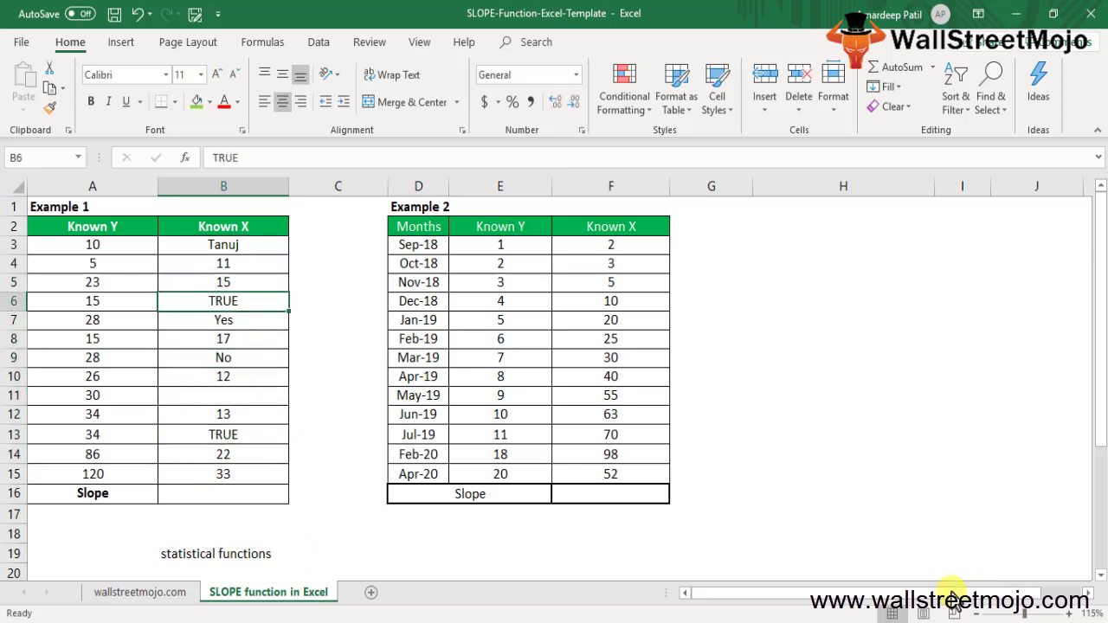
- Start a SLOPE formula in cell B16 with the Known Y range A3:A15 as its first argument
left_click(243, 502)
type("=")
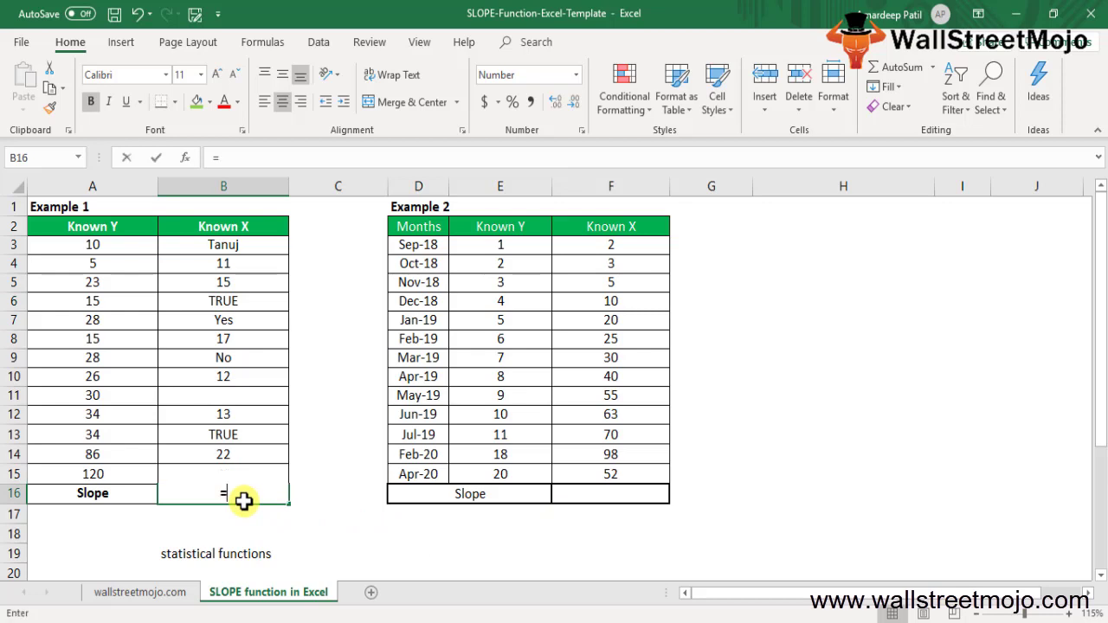
type("slo")
key("Tab")
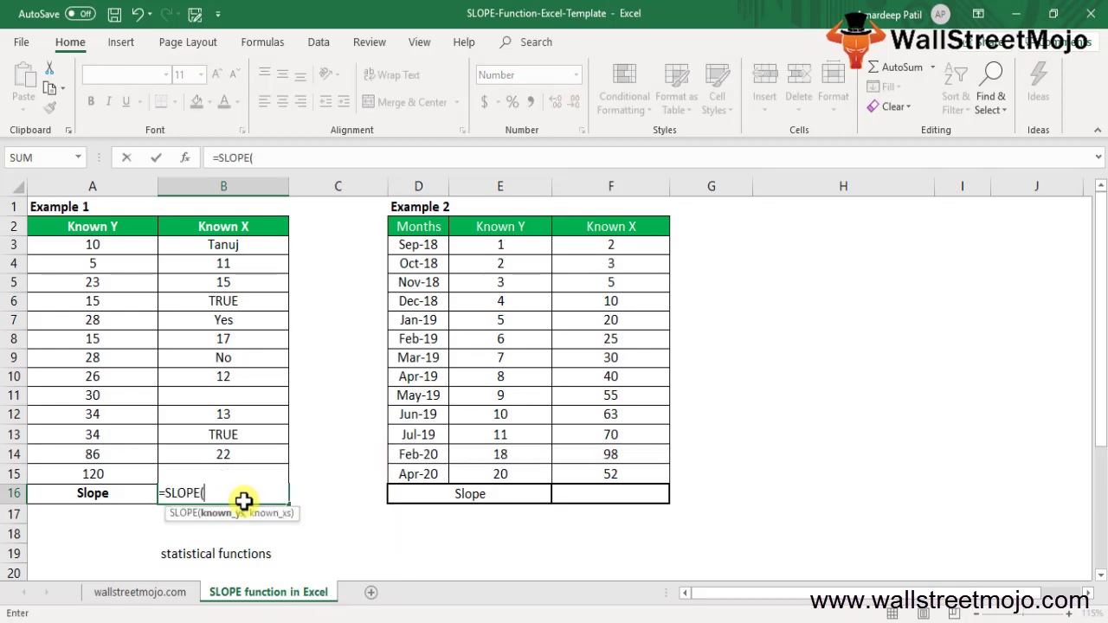
key("Up")
key("Left")
key("Up")
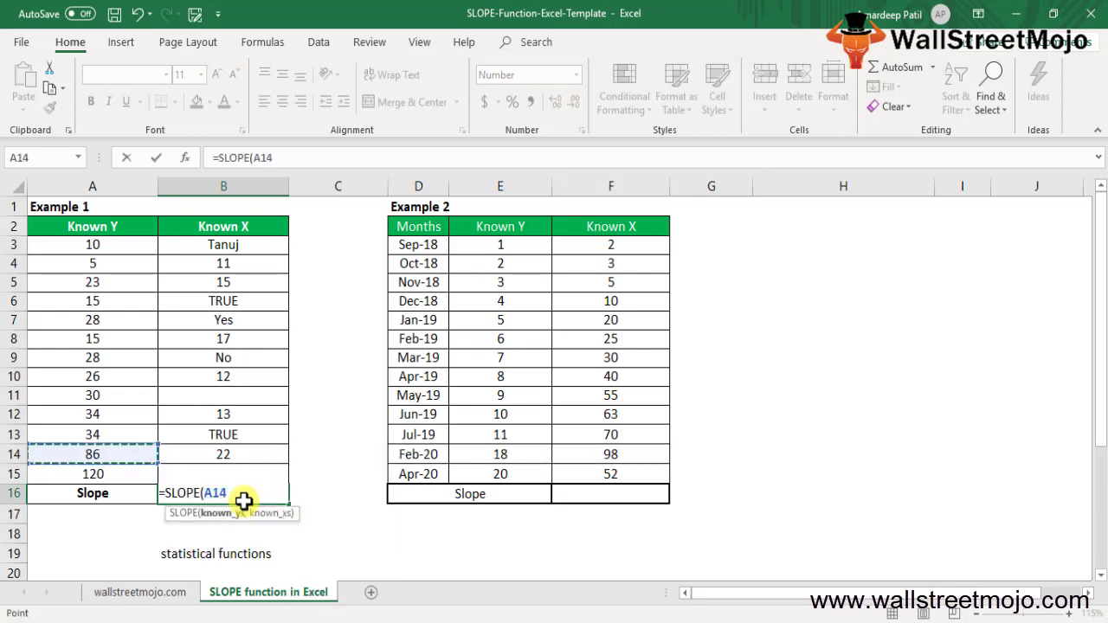
key("ctrl+Up")
key("Down")
key("Down")
key("shift+Down")
key("shift+Down")
key("shift+Down")
key("shift+Down")
key("shift+Down")
key("shift+Down")
key("shift+Down")
key("shift+Down")
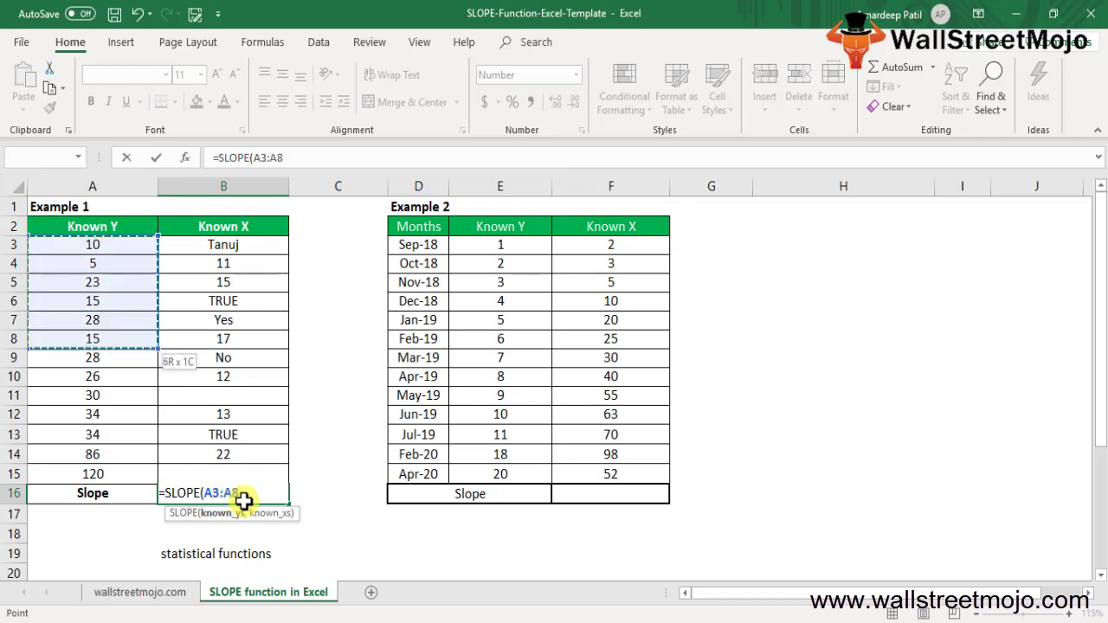
key("shift+Down")
key("shift+Down")
key("shift+Down")
key("shift+Down")
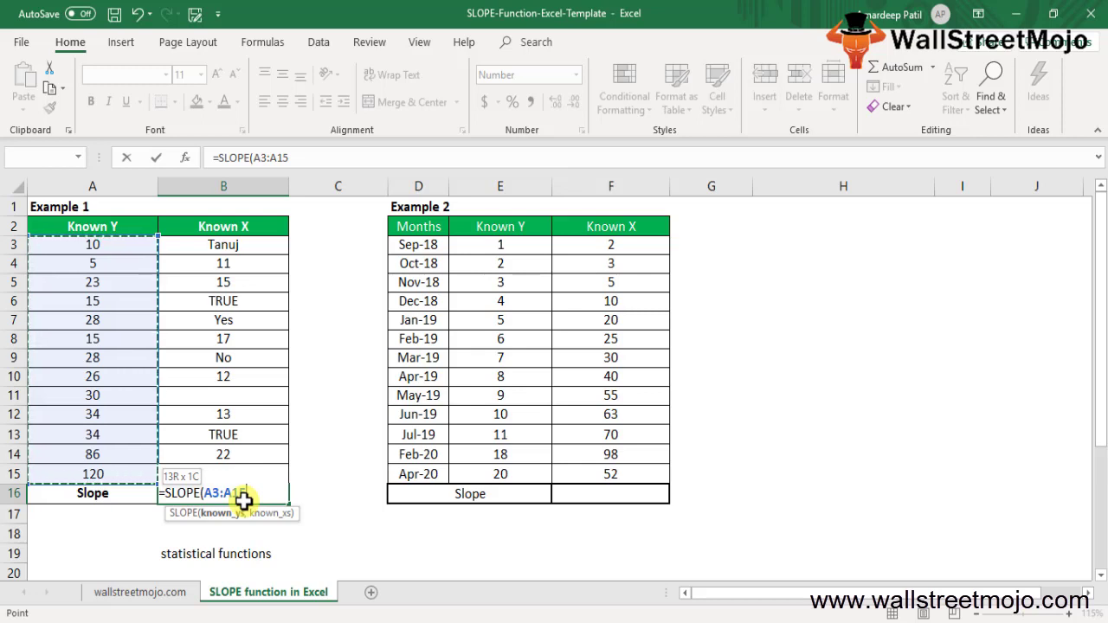
- Complete the SLOPE formula in B16 with B3:B14 as the known x values
type(",")
key("Up")
key("Up")
key("Up")
key("Up")
key("Up")
key("Up")
key("Up")
key("Up")
key("Up")
key("Up")
key("Up")
key("Up")
key("Up")
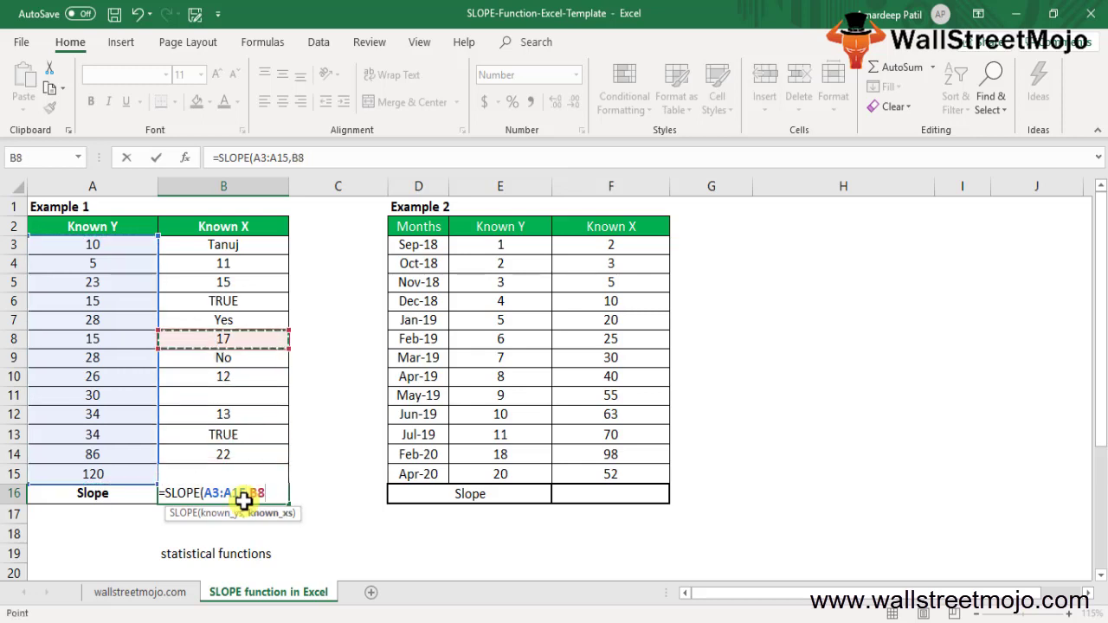
key("shift+Down")
key("shift+Down")
key("shift+Down")
key("shift+Down")
key("shift+Down")
key("shift+Down")
key("shift+Down")
key("shift+Down")
key("shift+Down")
key("shift+Down")
key("shift+Down")
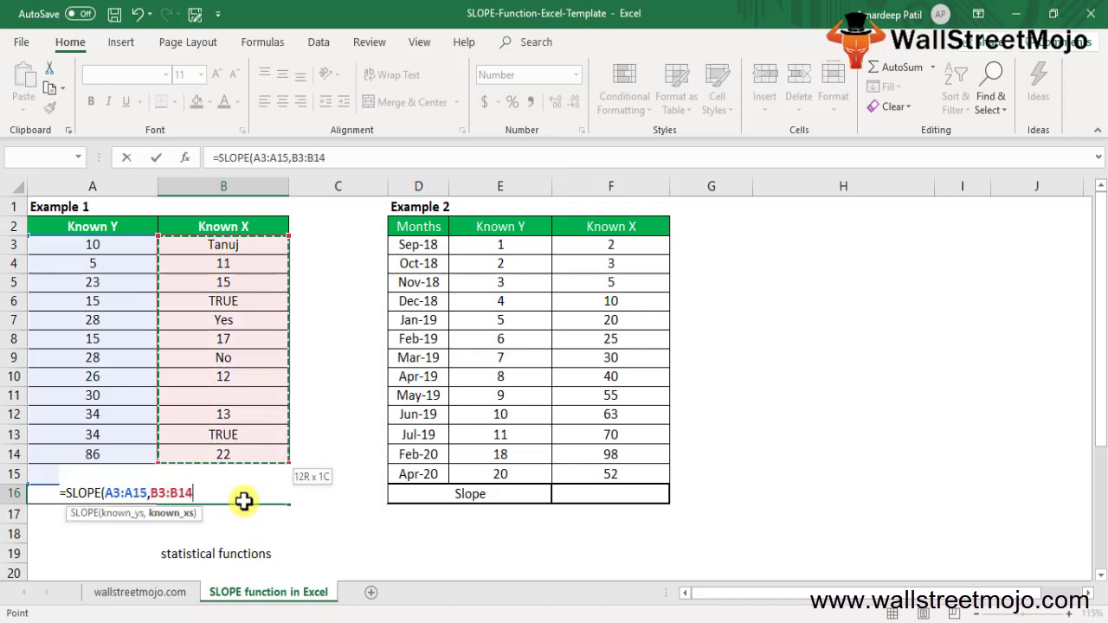
type(")")
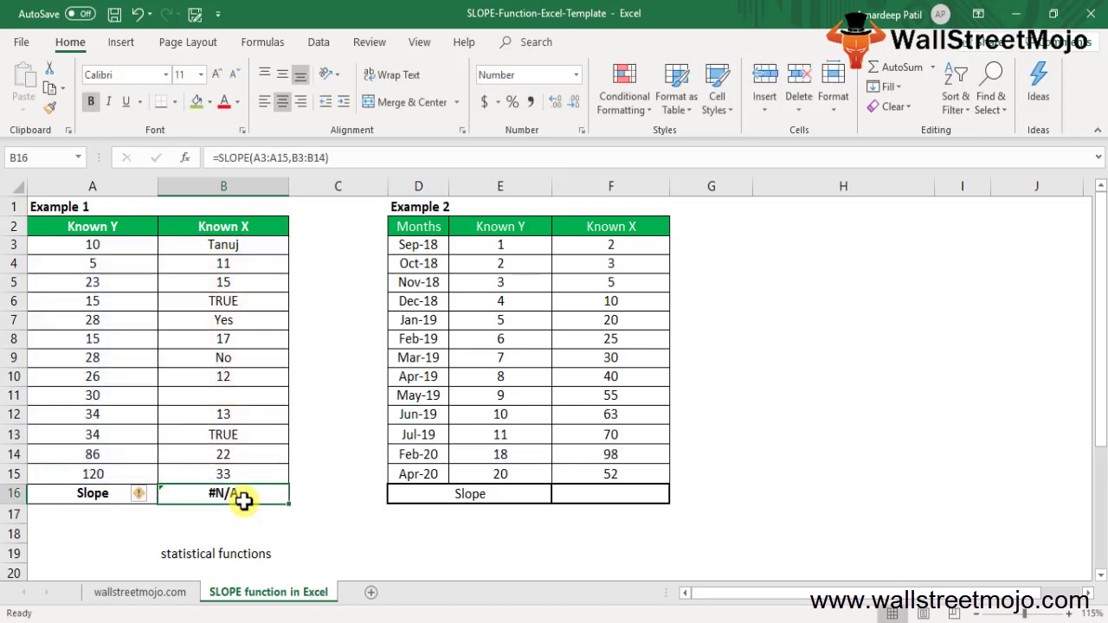
- Check the last Known X entries of Example 1, from B11 down to B15
left_click(222, 446)
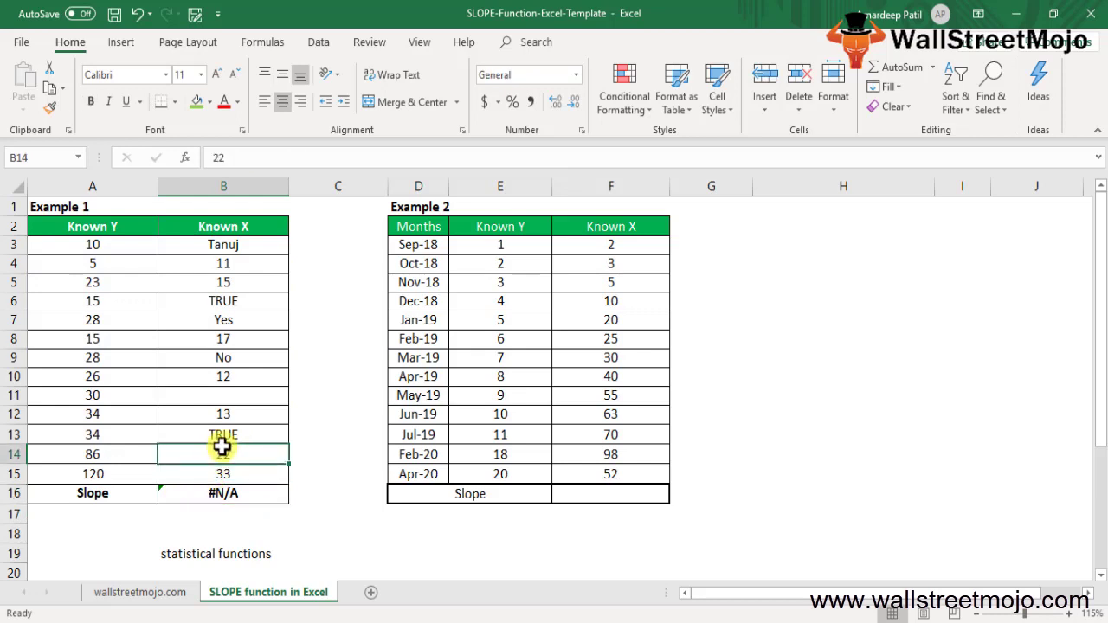
key("Up")
key("Up")
key("Up")
key("Down")
key("Down")
key("Down")
key("Down")
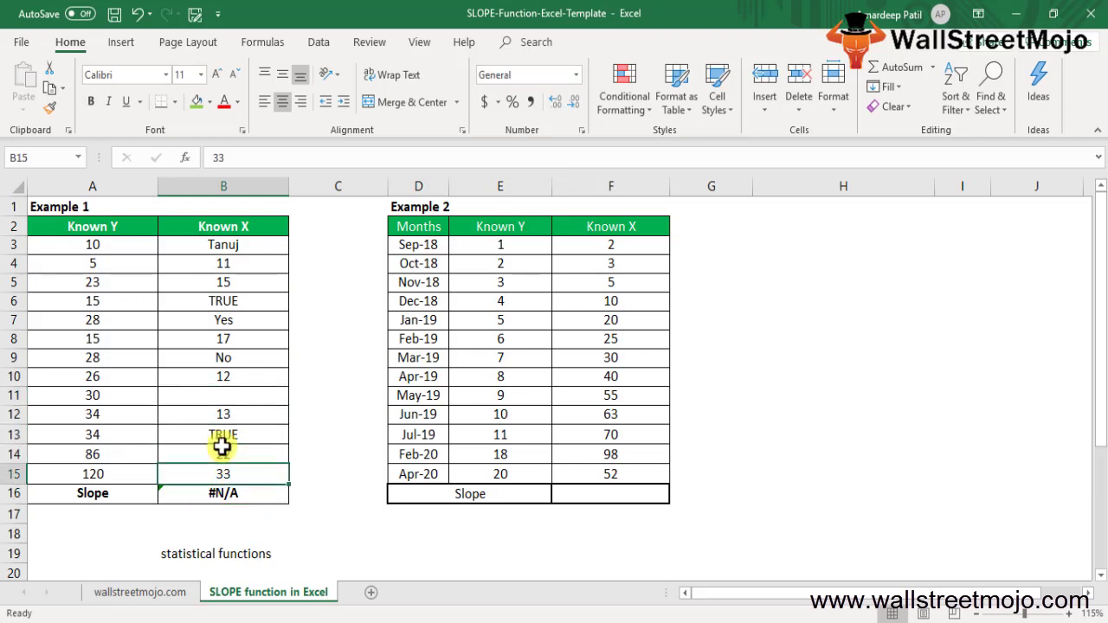
- Replace the non-numeric Known X entries in cells B3 and B6 with 23
key("Up")
key("Up")
key("Up")
key("Up")
key("Up")
key("Up")
key("Up")
key("Up")
key("Up")
key("Up")
key("Up")
key("Up")
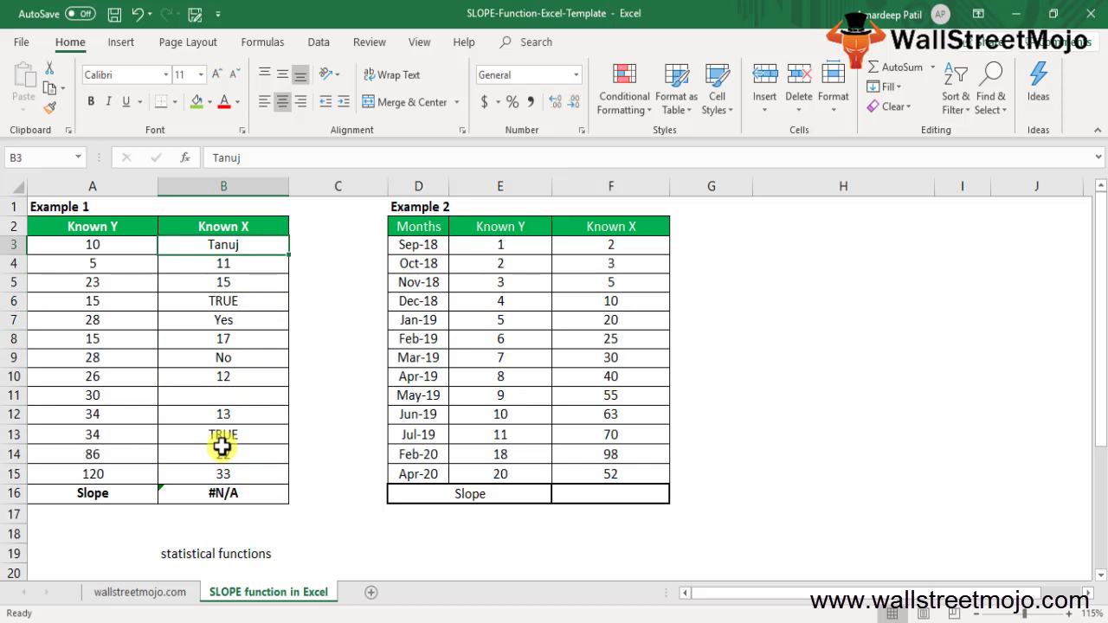
type("23")
key("Return")
key("Down")
key("Down")
type("23")
key("Return")
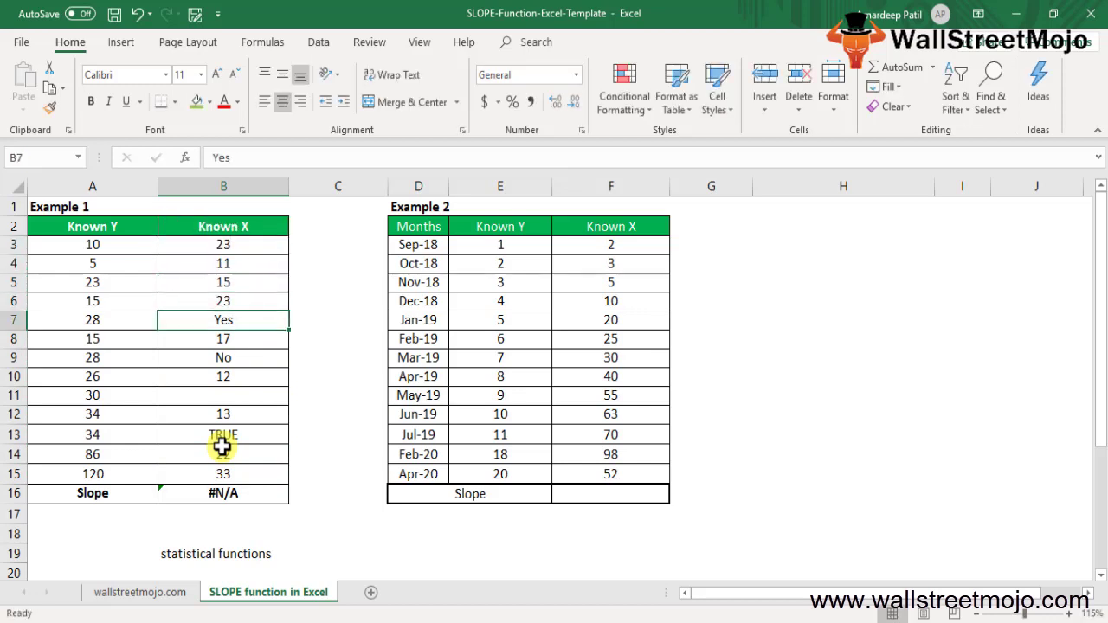
- Replace the text entries in the Known X column with 44 in B9 and 33 in B7
key("Down")
key("Down")
key("Down")
key("Up")
type("44")
key("Return")
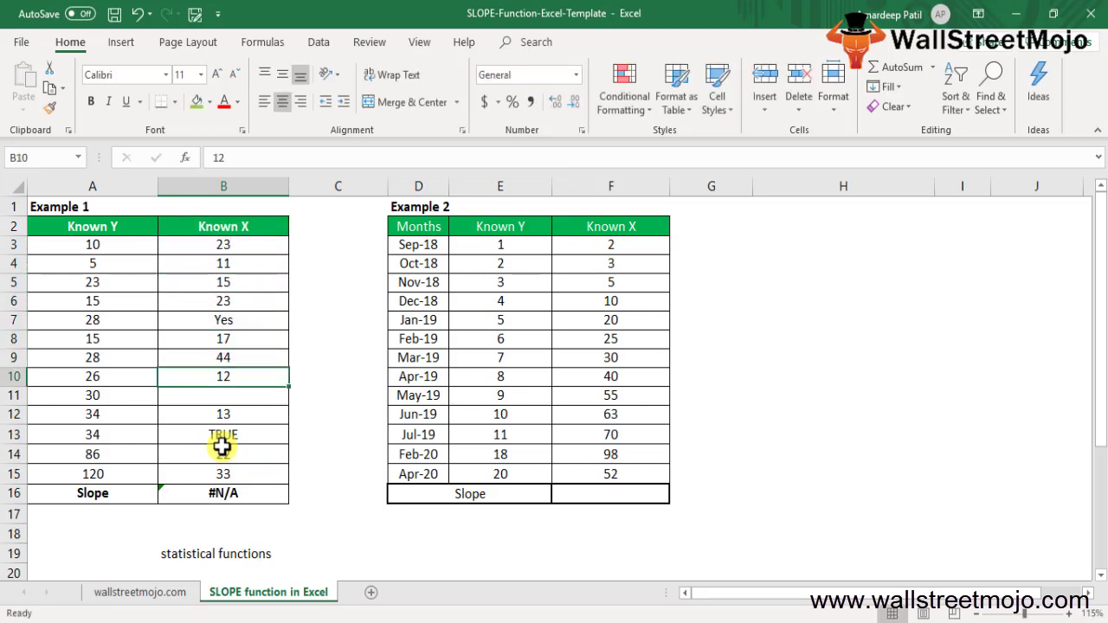
key("Up")
key("Up")
key("Up")
type("33")
key("Return")
- Enter 16 in the blank Known X cell B11 and replace the logical value in B13 with 212
key("Down")
key("Down")
key("Down")
key("Down")
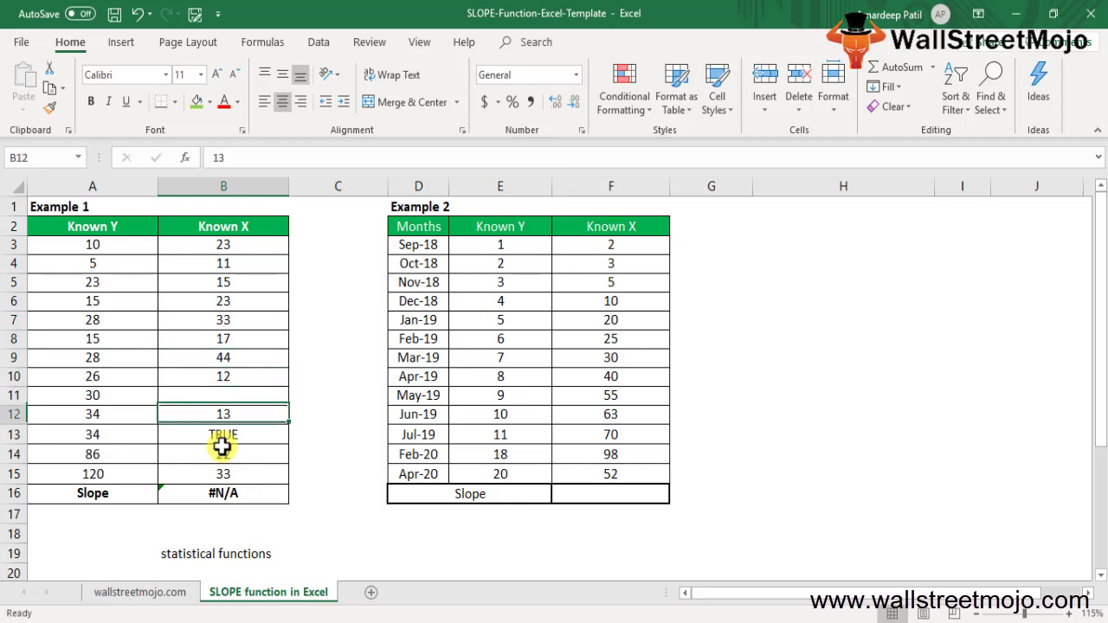
key("Up")
type("16")
key("Return")
key("Down")
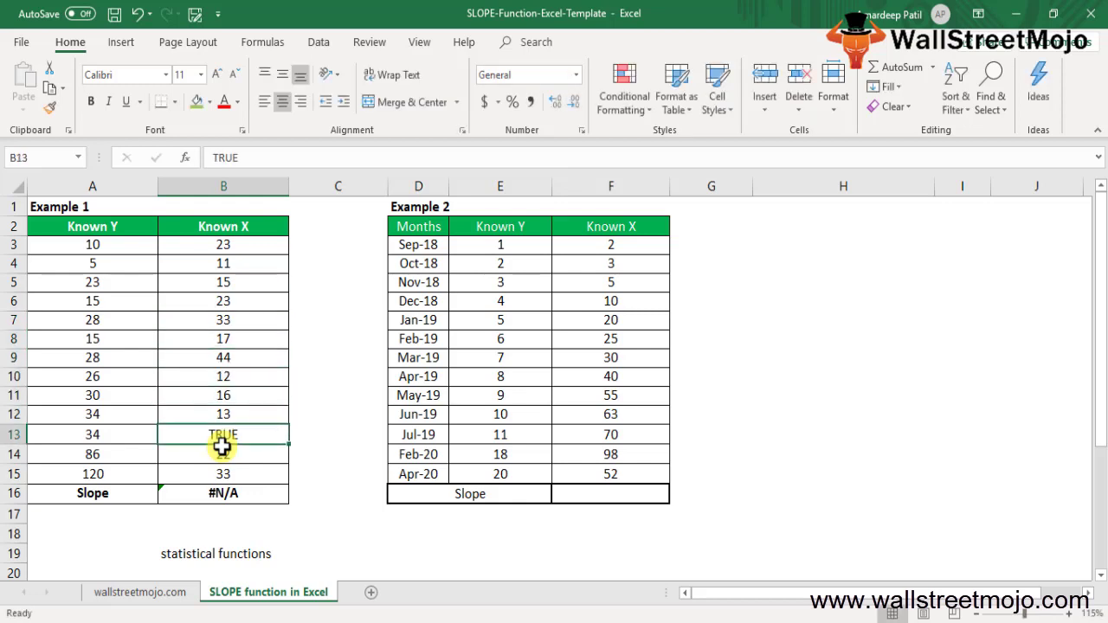
type("212")
key("Return")
key("Down")
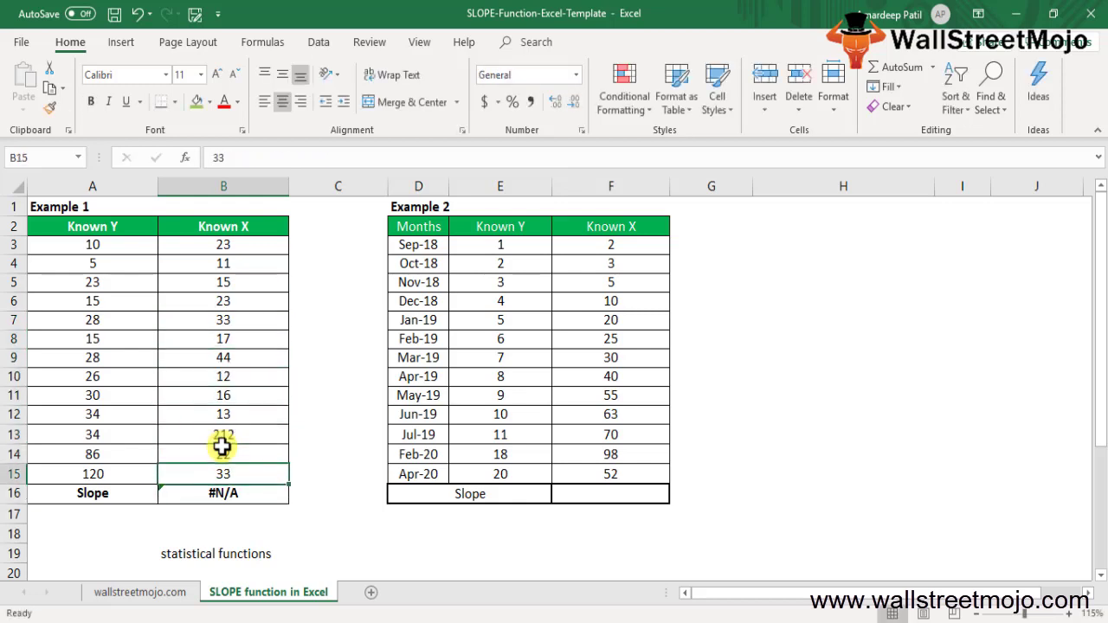
key("Down")
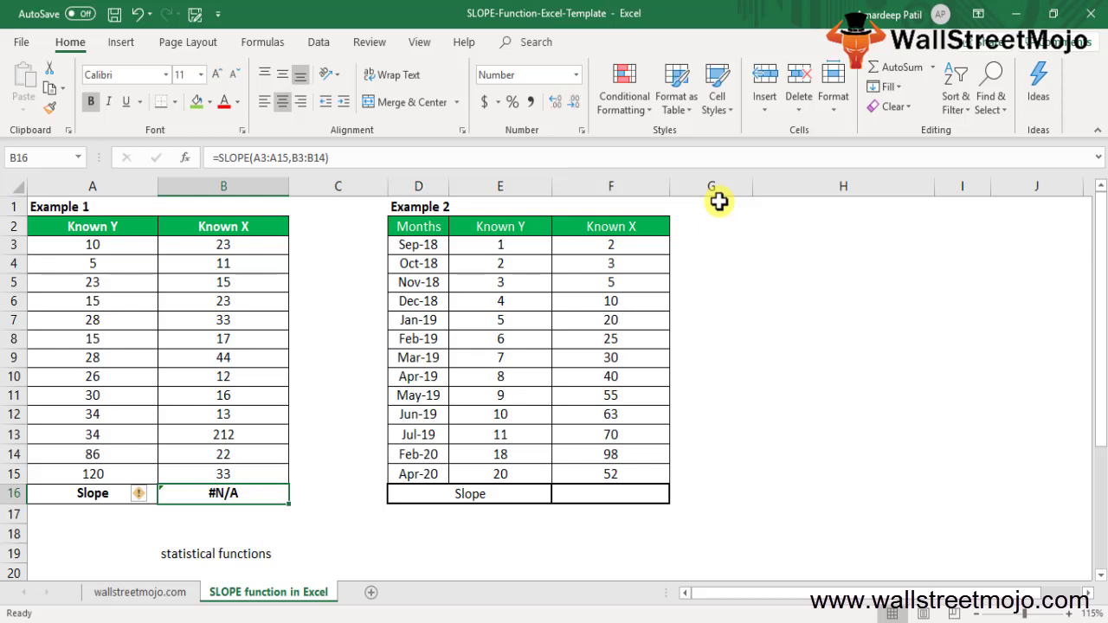
- Start a SLOPE formula in cell F16 of Example 2 with E3:E15 as the known y values
key("Right")
key("Right")
key("Right")
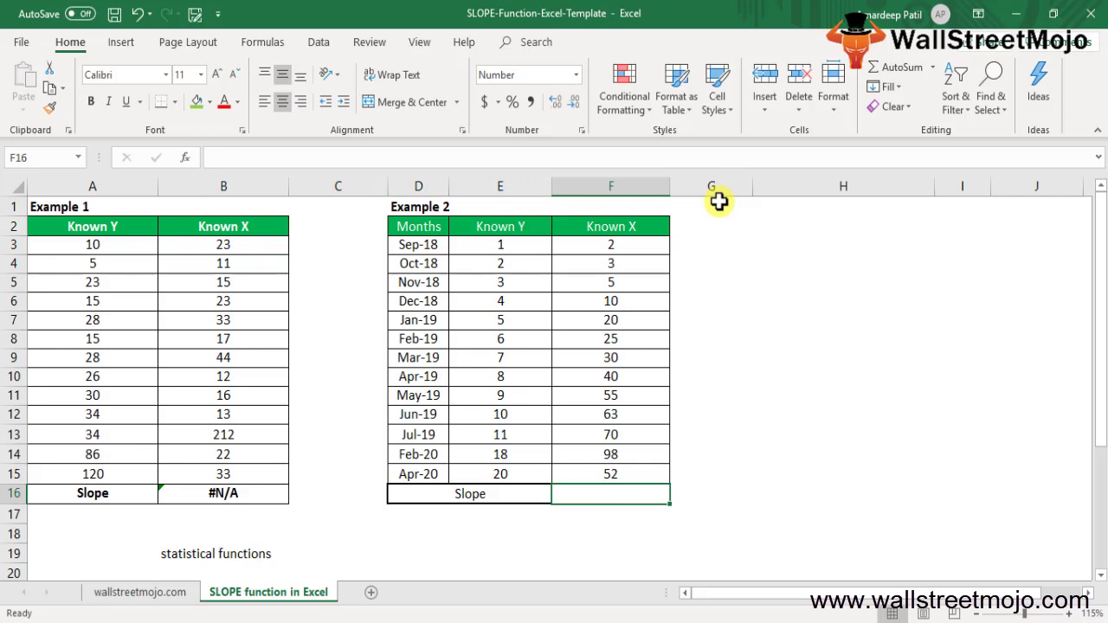
type("=SLOPE(")
key("Left")
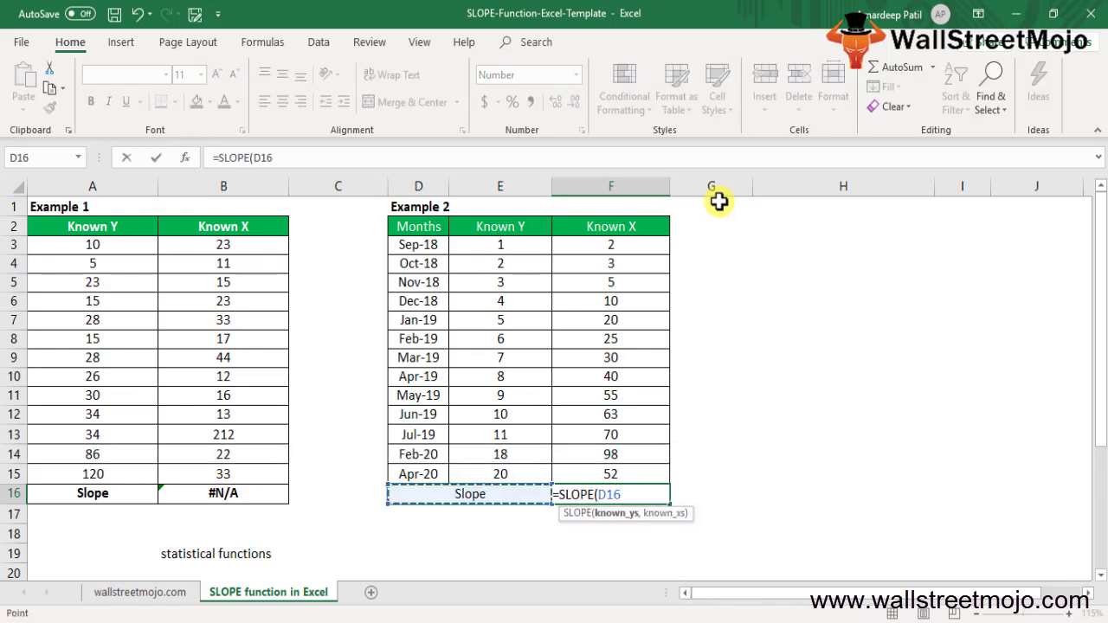
key("Up")
key("Left")
key("Up")
key("ctrl+Up")
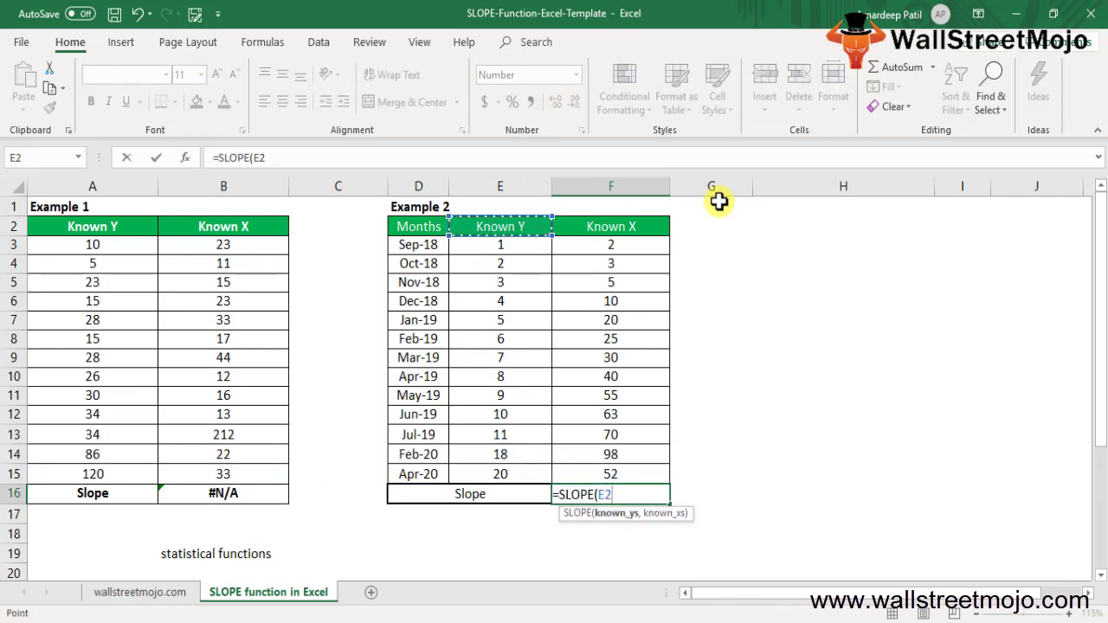
key("Down")
key("ctrl+shift+Down")
- Complete the Example 2 SLOPE formula in F16 with F3:F15 as the known x values
type(",")
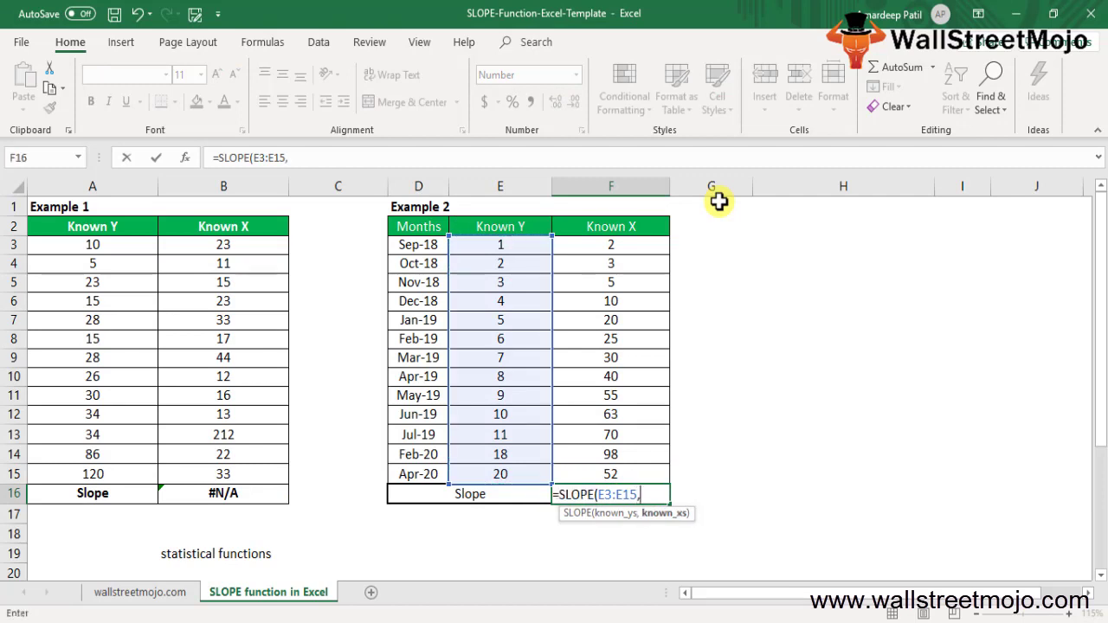
key("Up")
key("ctrl+Up")
key("Down")
key("ctrl+shift+Down")
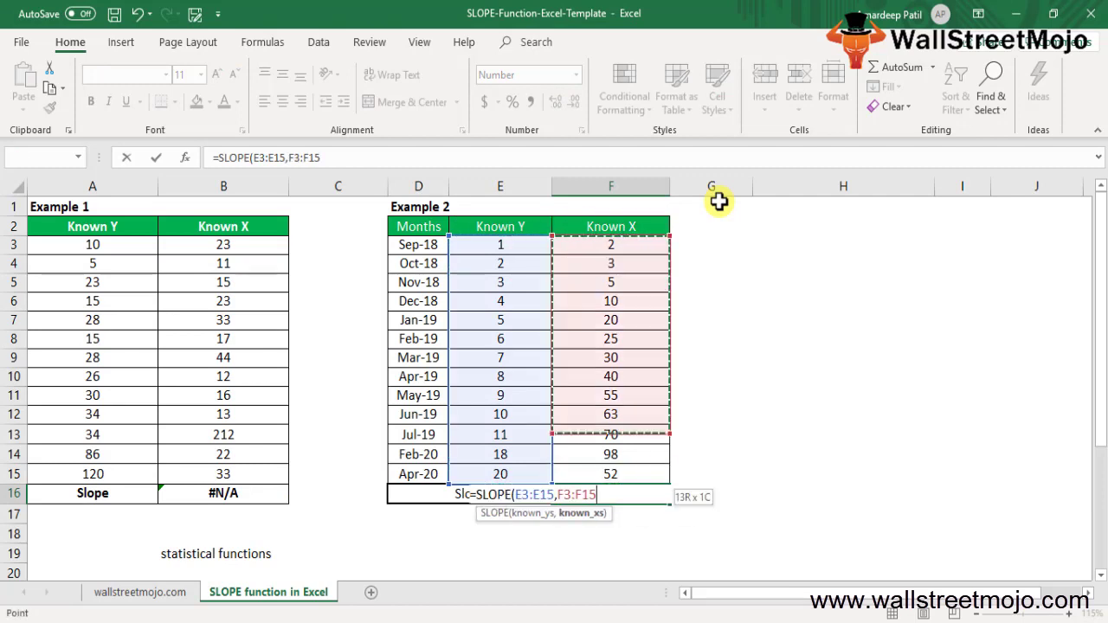
type(")")
key("Return")
key("Up")
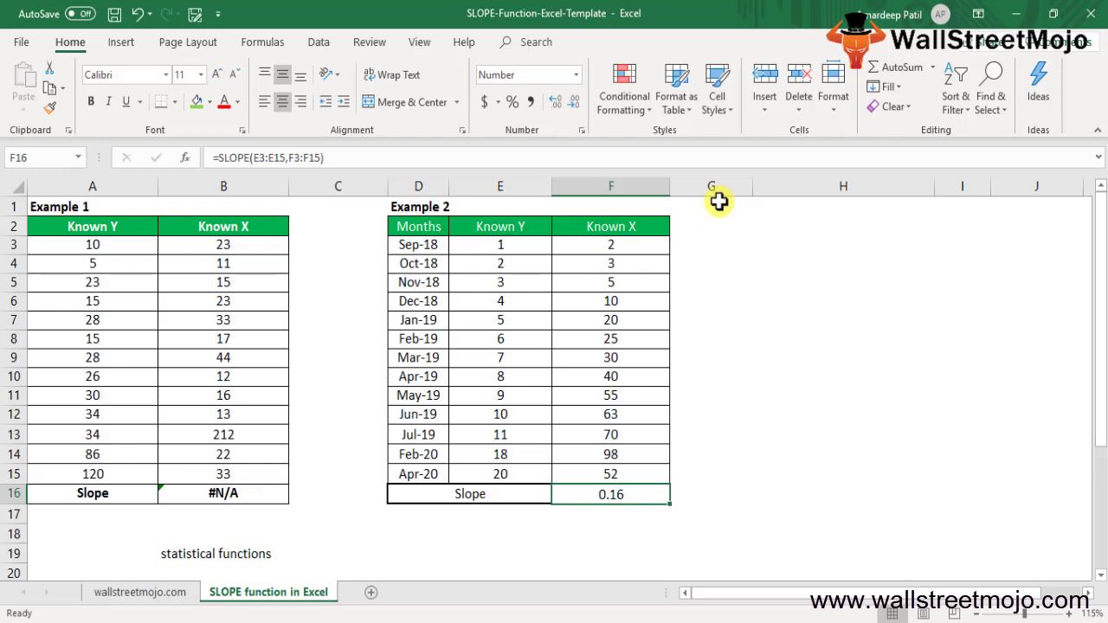
key("Down")
key("Down")
key("Down")
key("Down")
key("Down")
key("Down")
key("Down")
key("Down")
key("Down")
key("Down")
key("Down")
key("Down")
key("Down")
key("Down")
key("Down")
key("Down")
key("Down")
key("Down")
key("Down")
key("Down")
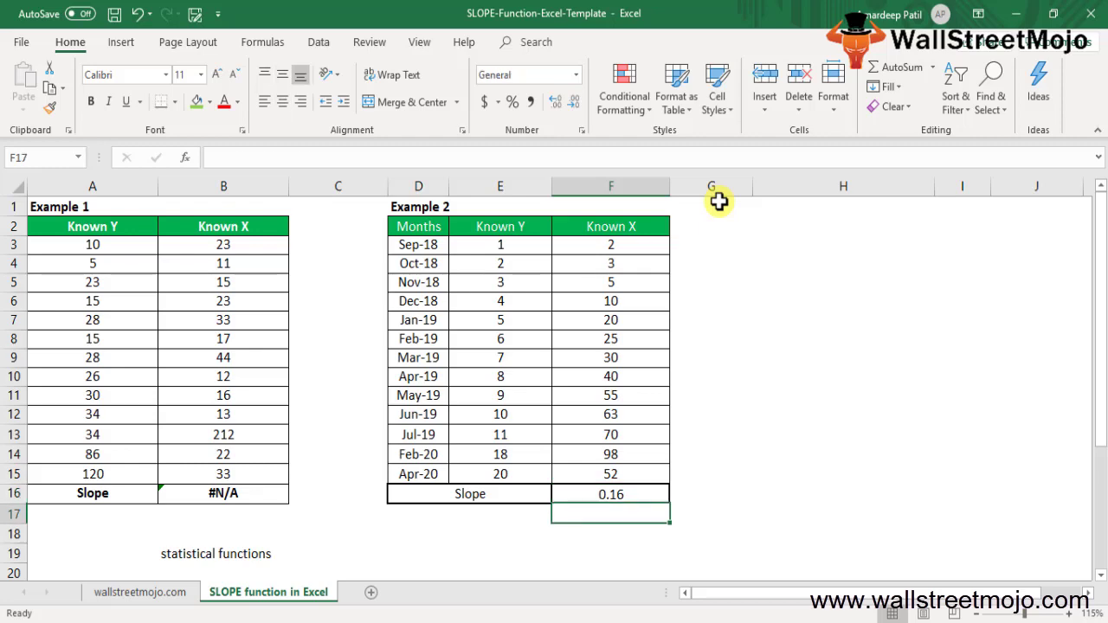
- Add the heading "Things to rember" in cell B39 below the existing slope notes
key("Left")
key("Left")
key("Left")
key("Left")
key("Left")
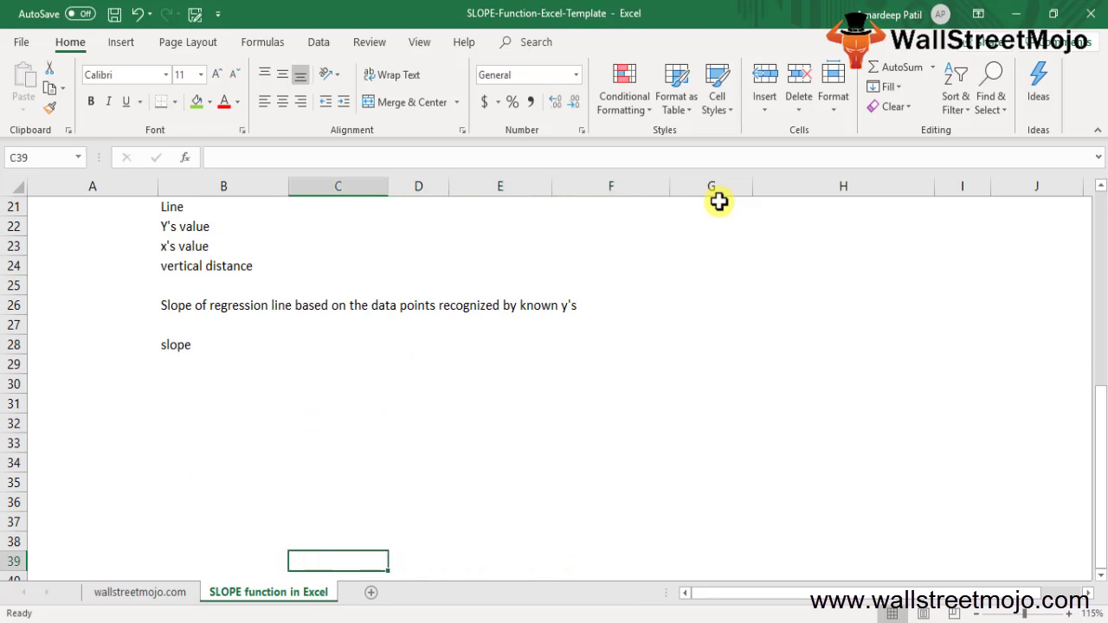
key("Right")
type("Things")
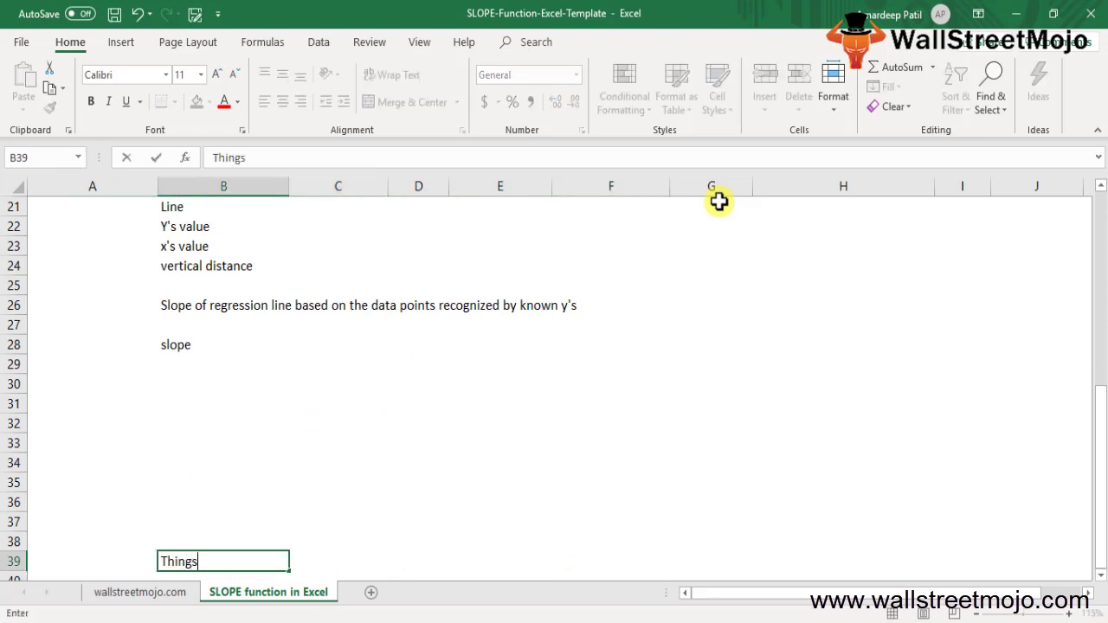
type(" to rember")
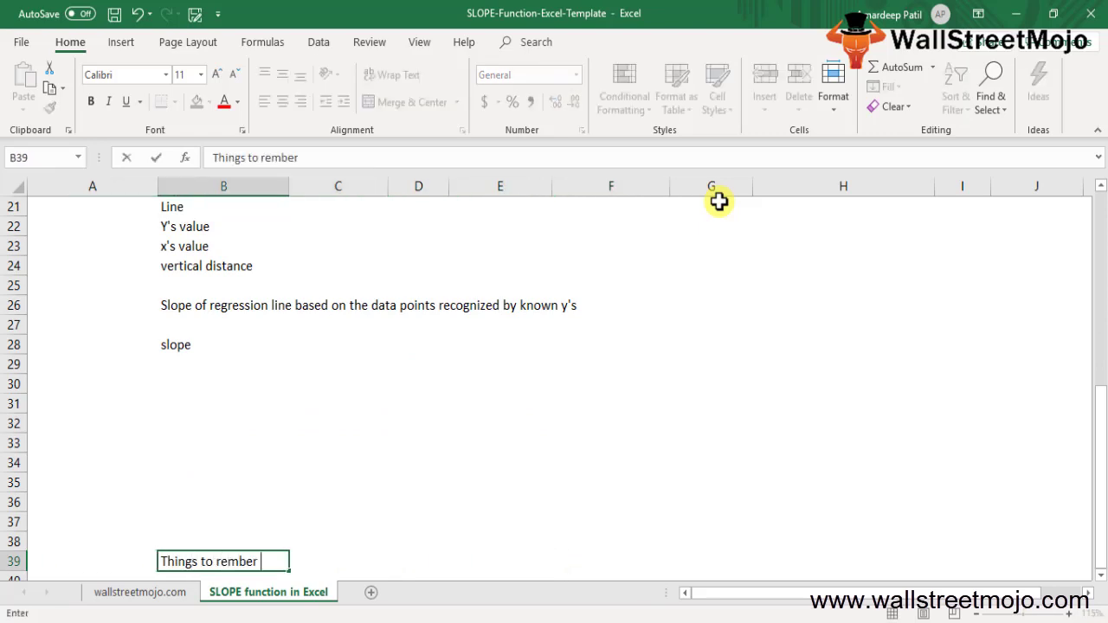
key("Return")
- Begin the first note in B40 with "1. Slope function through the #NA error when the"
type("1")
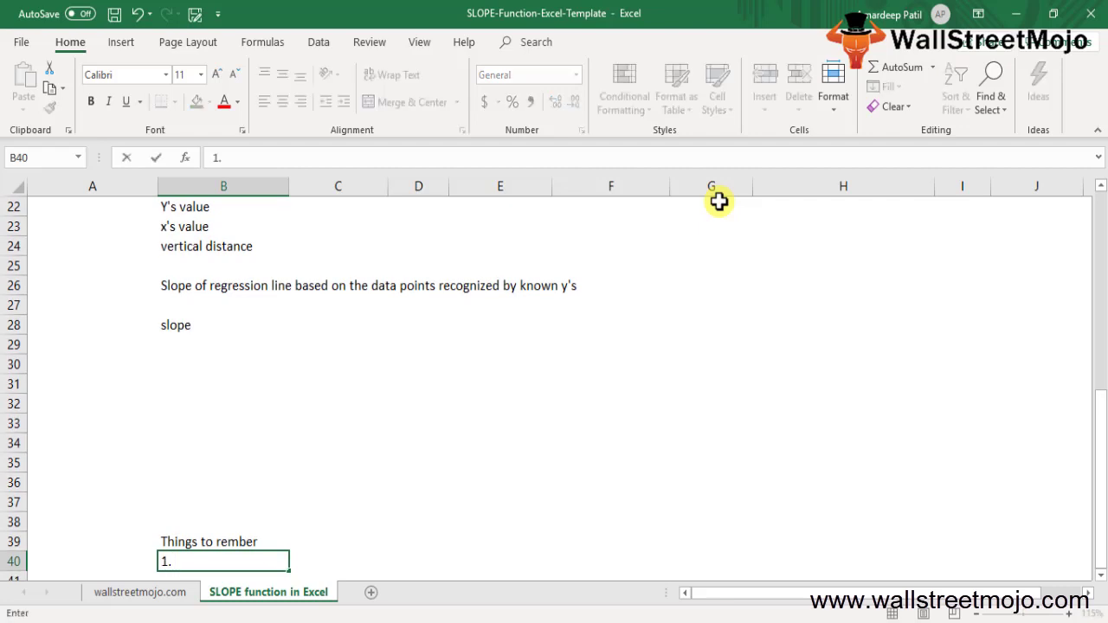
type(". Slope function th")
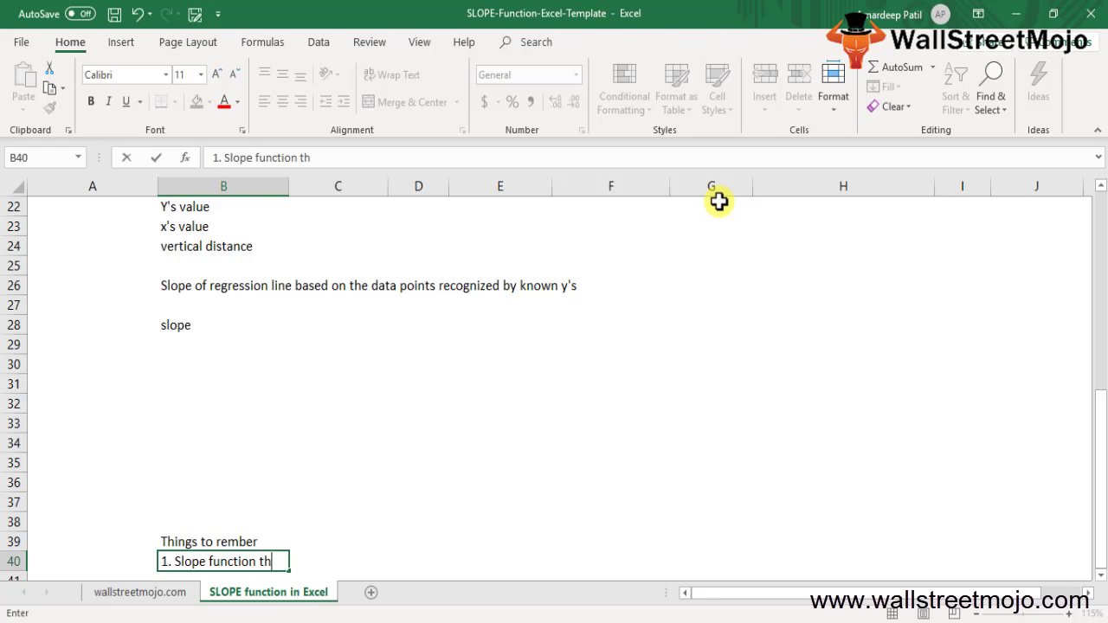
type("rough the")
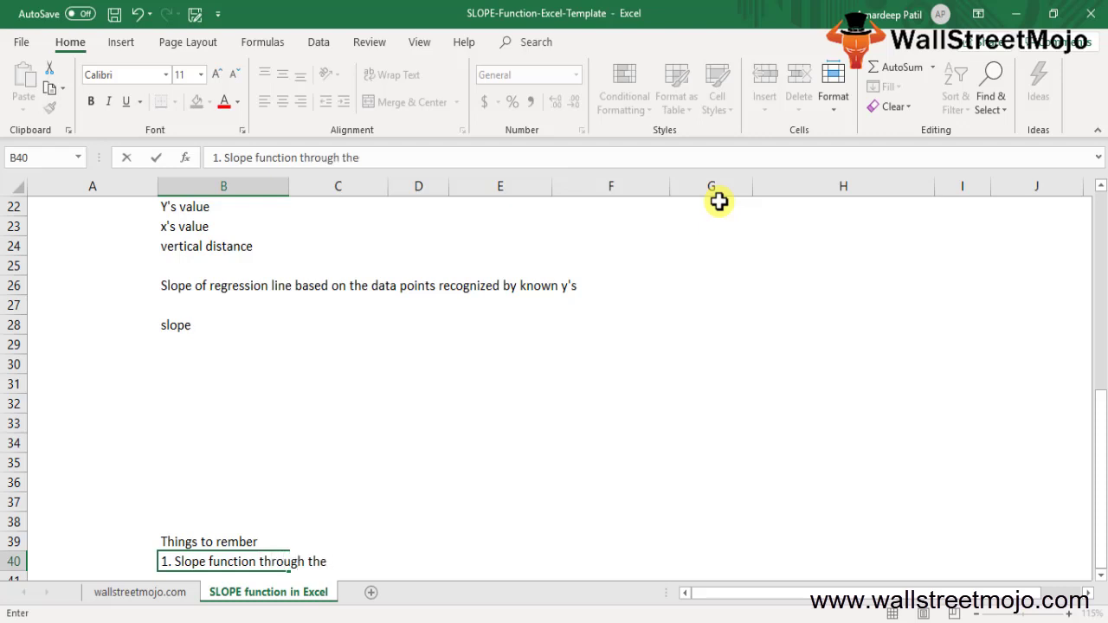
type(" #NA erro")
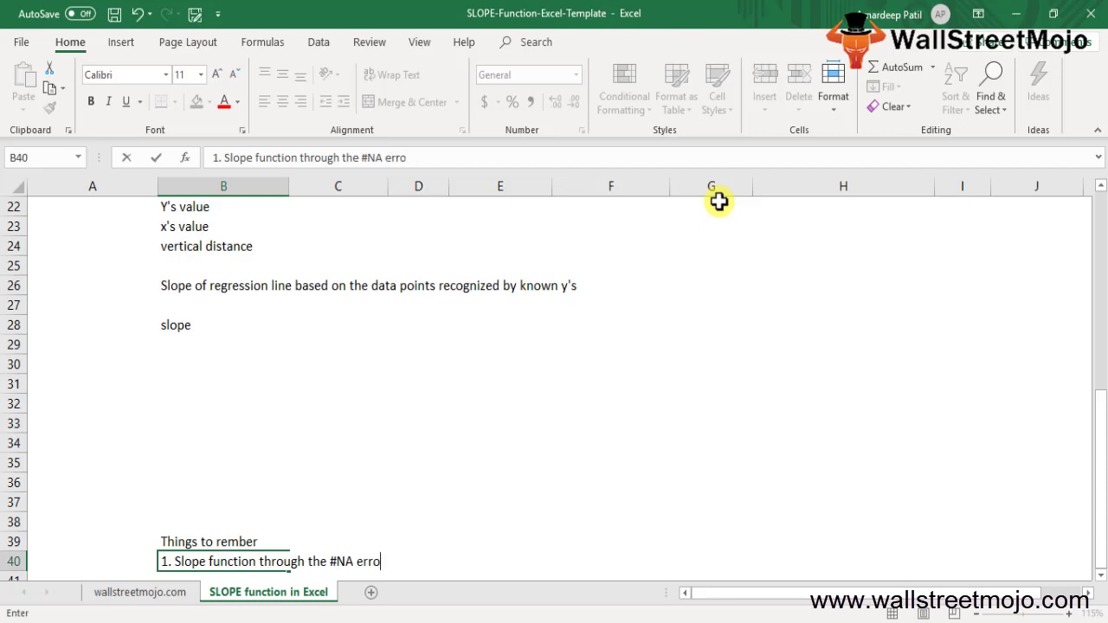
type("r when the ")
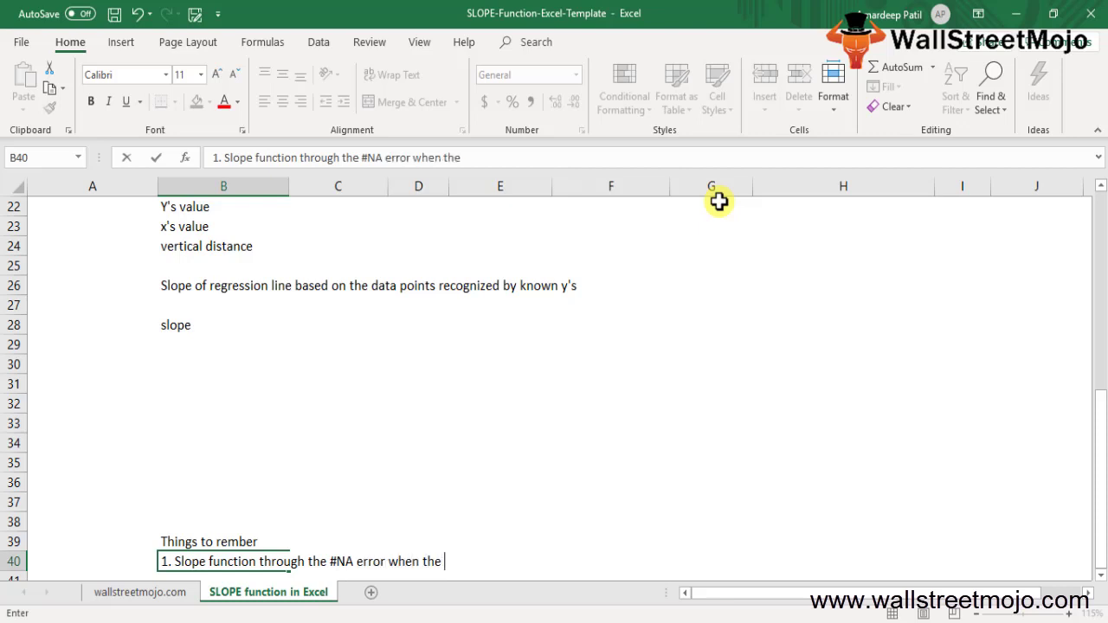
- Complete the B40 note with "given array of know x's and array of known y's are of different lenghts"
type("given array od")
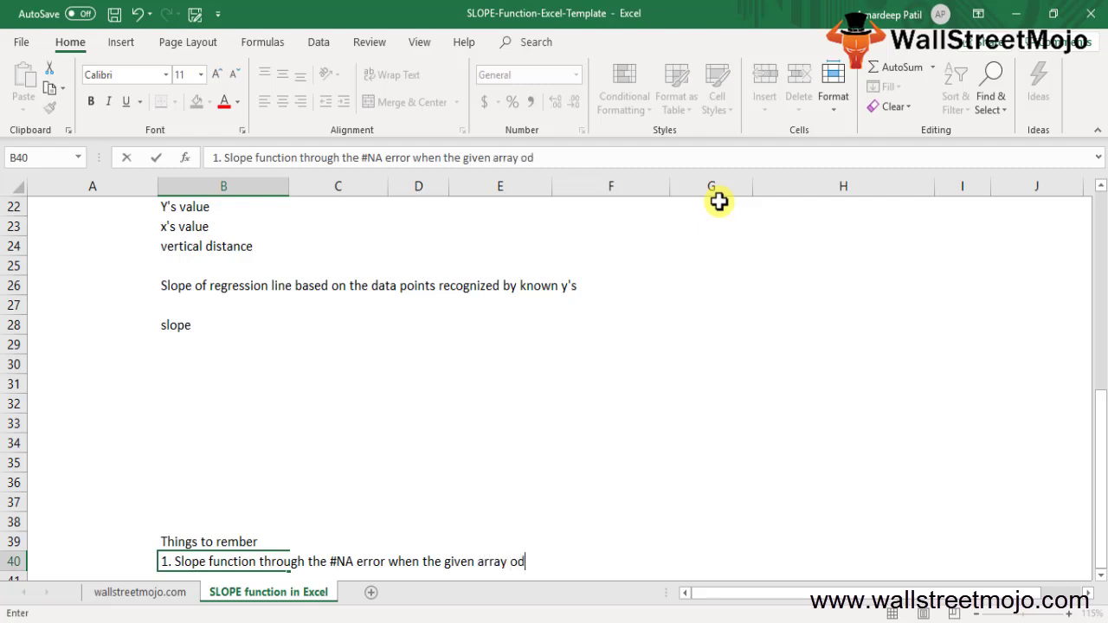
key("BackSpace")
type("f know x's")
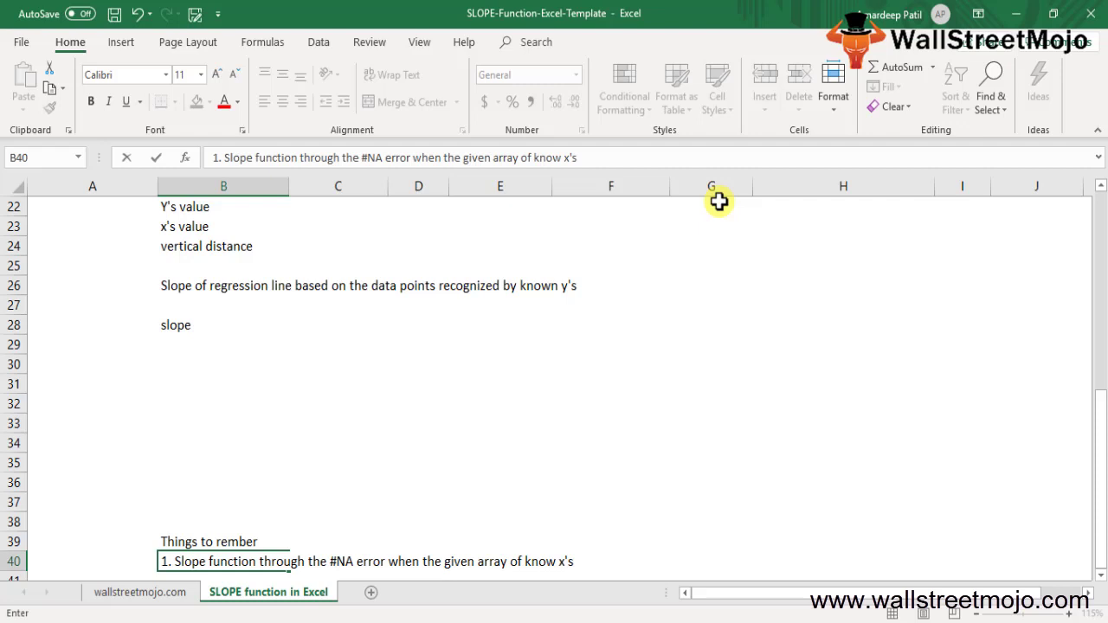
type(" and array of know ")
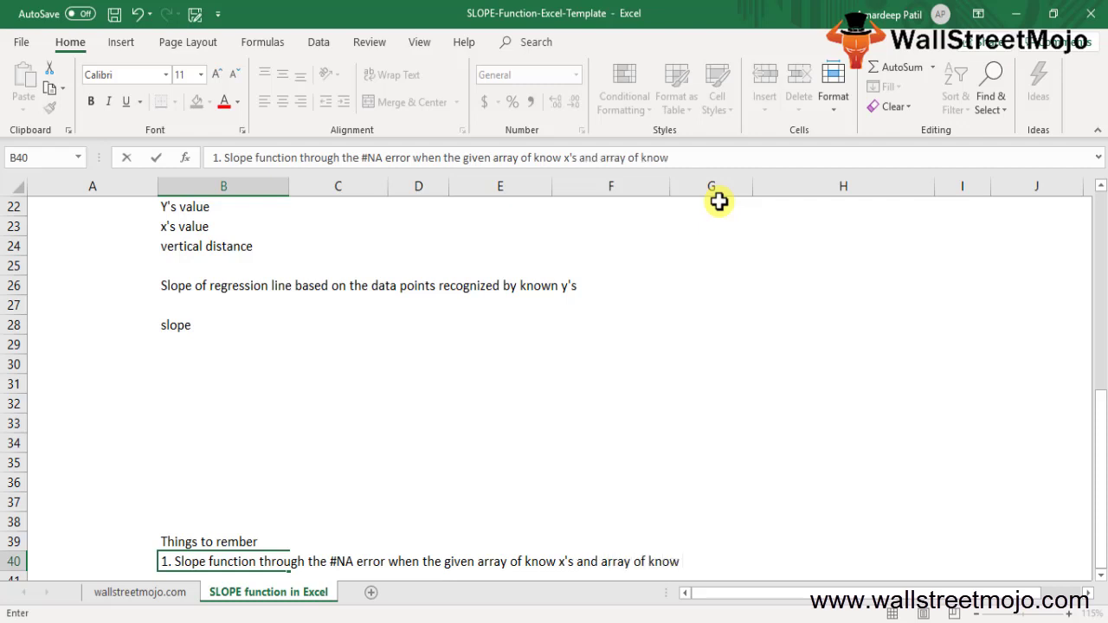
type("n y's are of d")
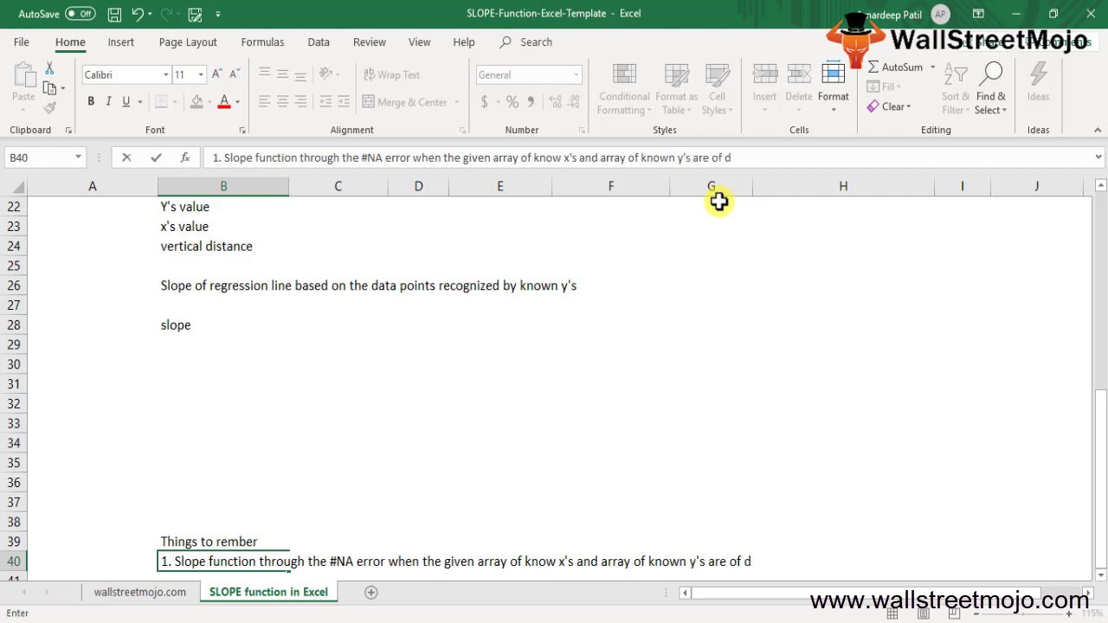
type("ifferent l")
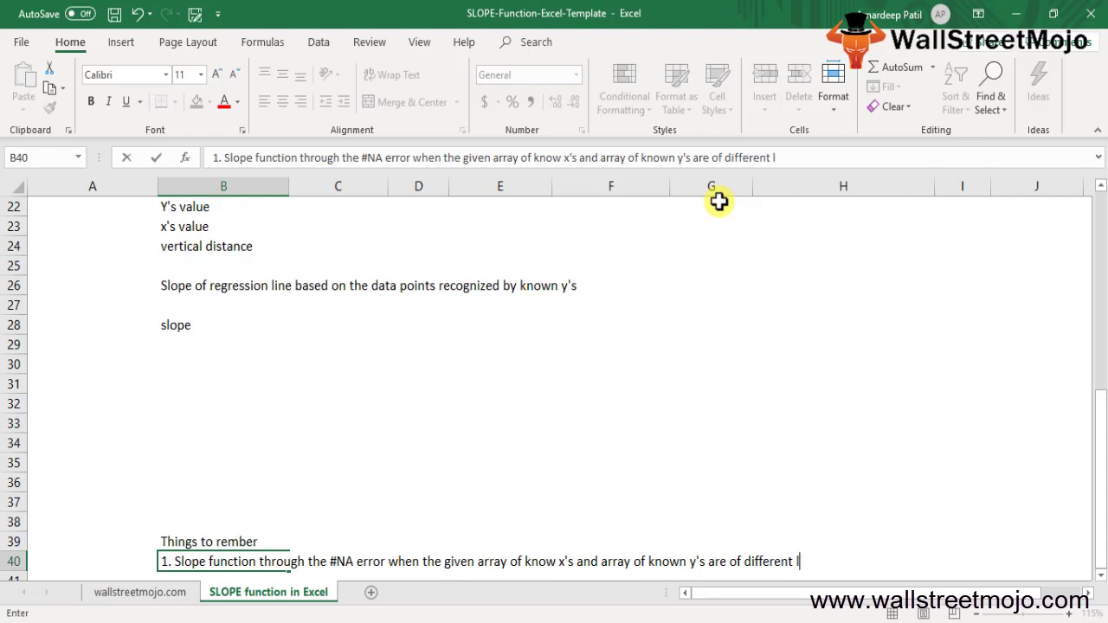
type("enghts")
key("Return")
key("Return")
key("Return")
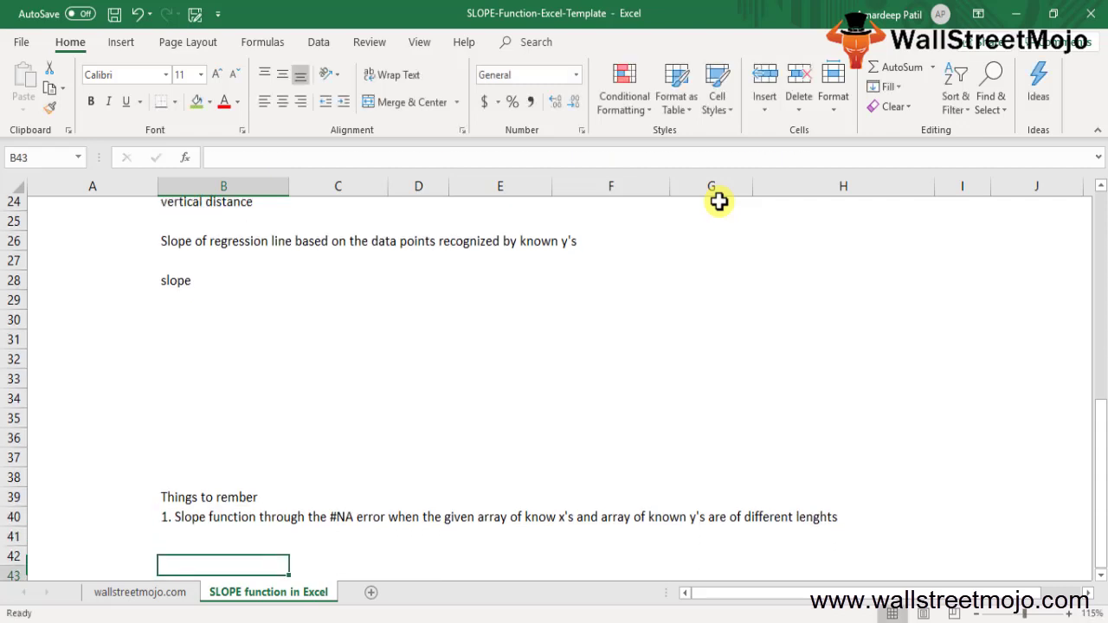
key("Down")
key("Up")
key("Up")
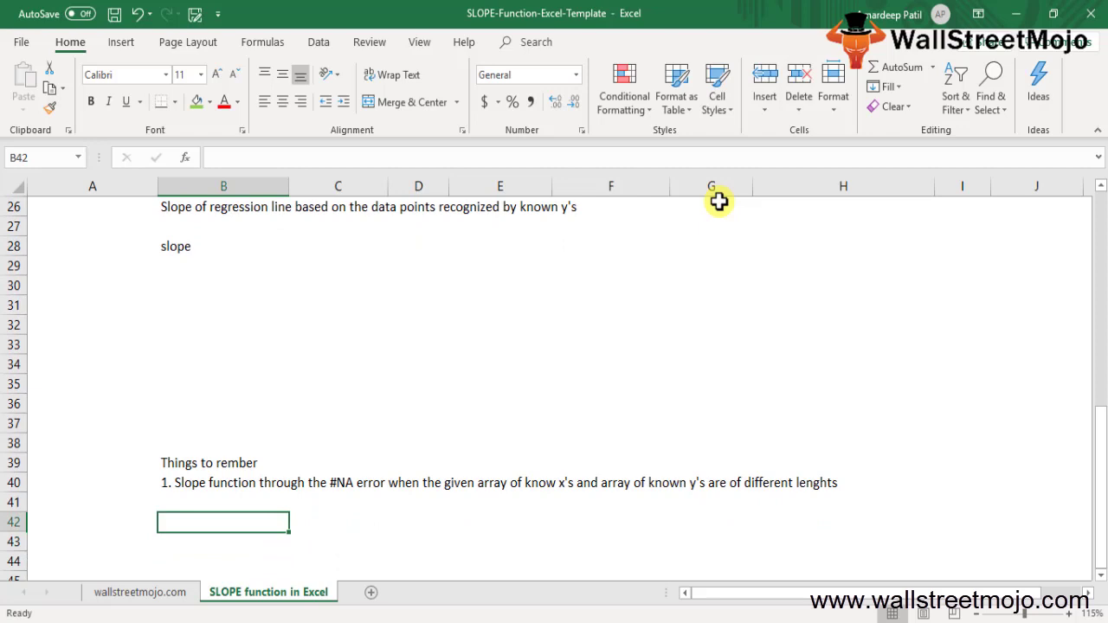
key("Up")
key("Down")
key("Down")
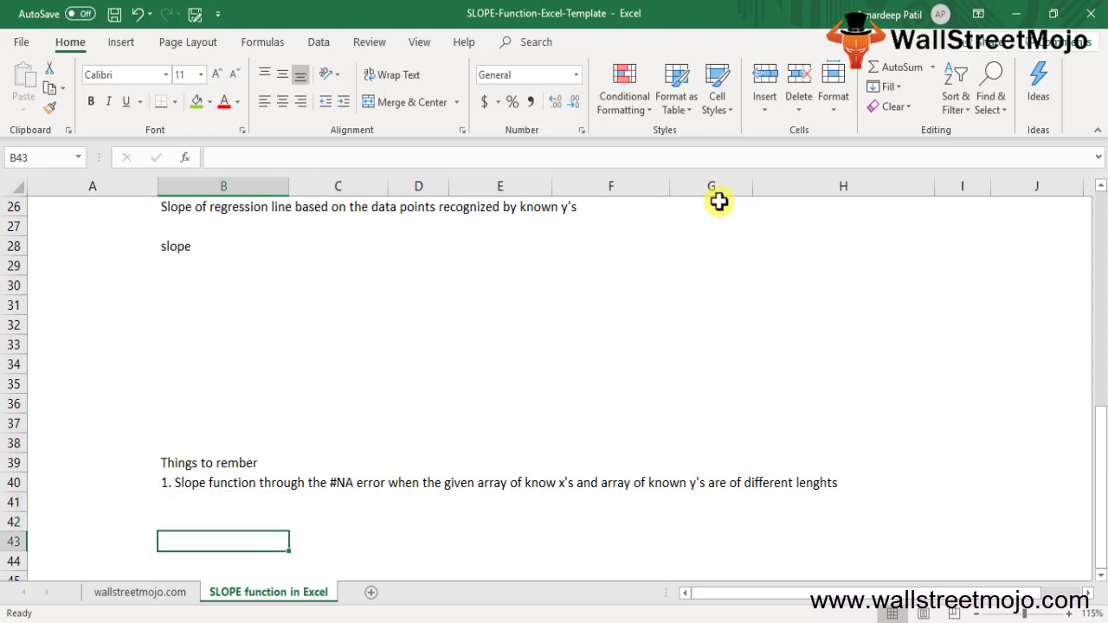
key("Up")
key("Down")
- Start a SLOPE formula in B42 with the Example 1 range A3:A15 as the known y values
key("Up")
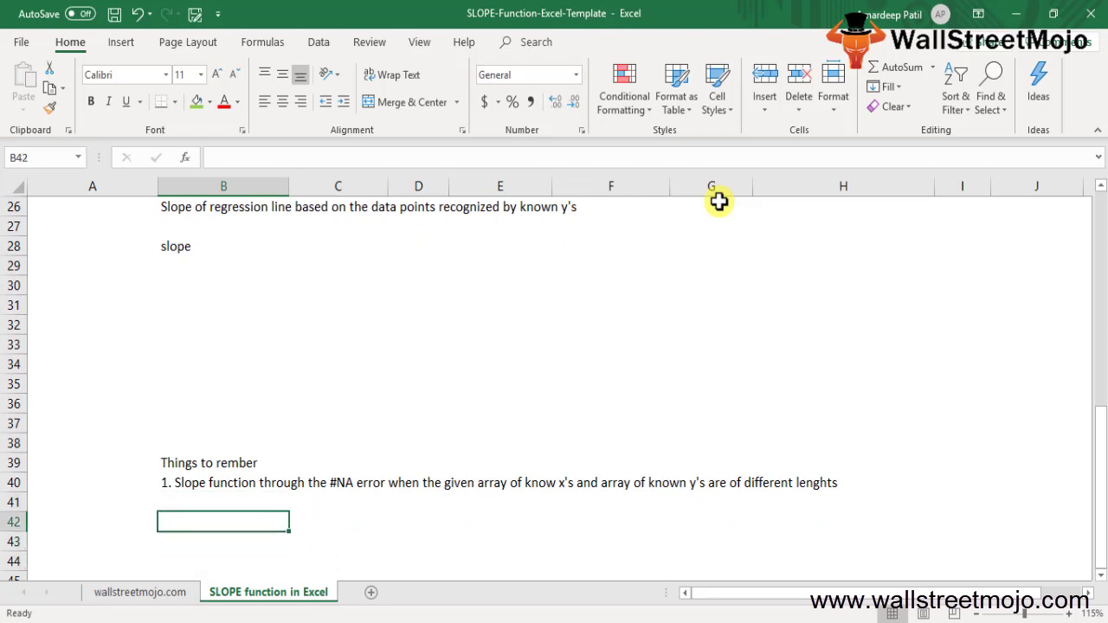
type("=slop")
key("Tab")
key("Up")
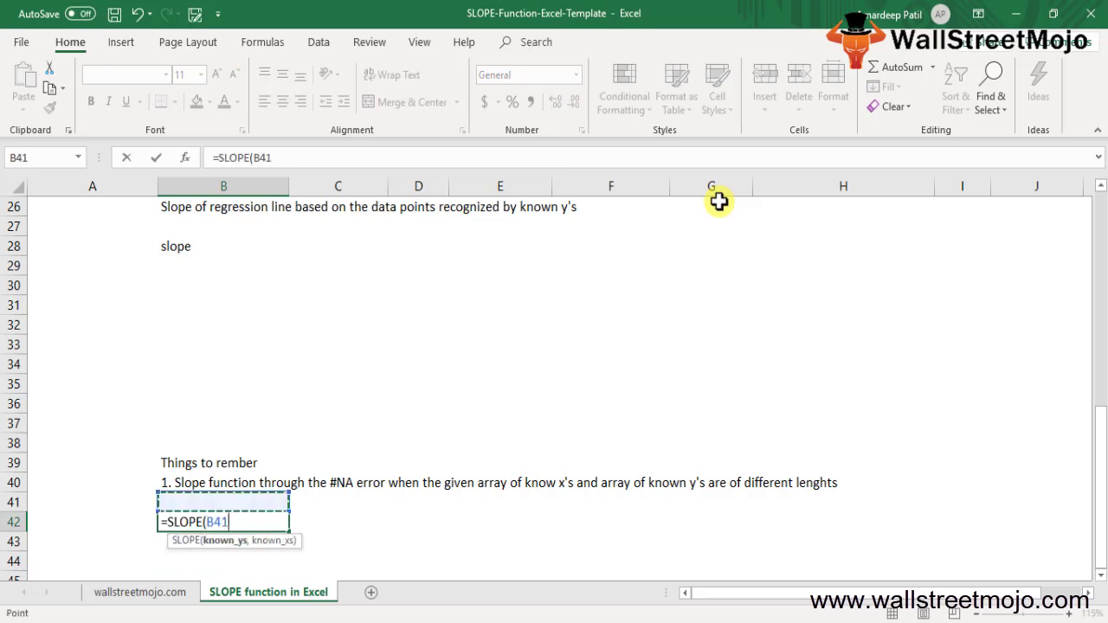
key("Up")
key("Up")
key("Up")
key("Up")
key("Up")
key("Up")
key("Up")
key("Up")
key("Up")
key("Up")
key("Up")
key("Up")
key("Up")
key("Up")
key("Up")
key("Up")
key("Up")
key("Up")
key("Up")
key("Up")
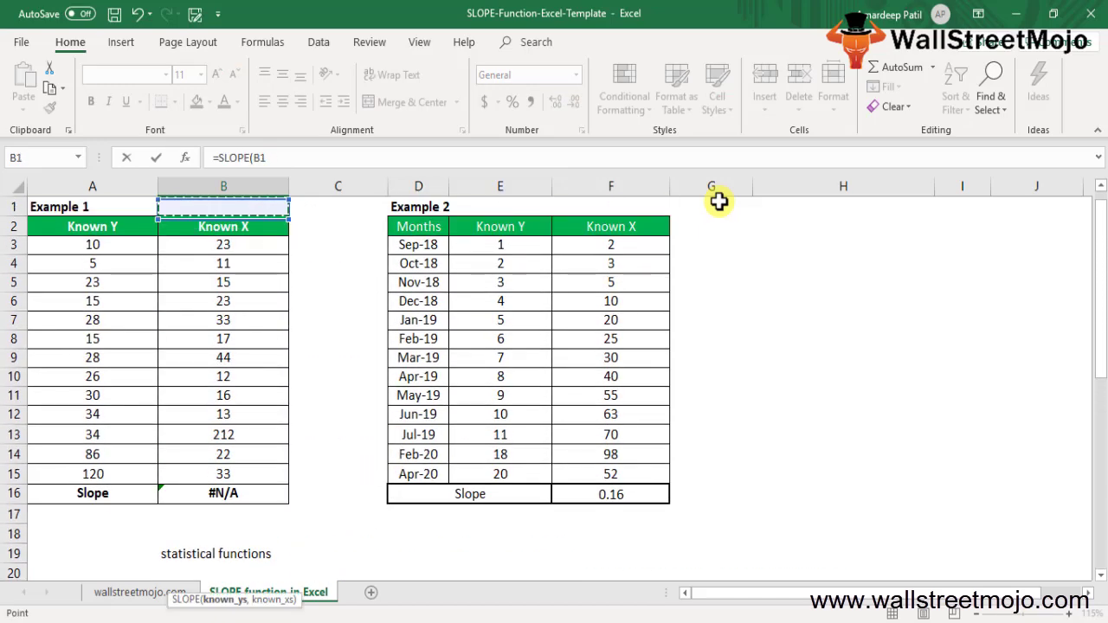
key("Down")
key("Down")
key("Left")
key("shift+Down")
key("shift+Down")
key("shift+Down")
key("shift+Down")
key("shift+Down")
key("shift+Down")
key("shift+Down")
key("shift+Down")
key("shift+Down")
key("shift+Down")
key("shift+Down")
key("shift+Down")
key("shift+Down")
key("shift+Up")
key("shift+Up")
key("shift+Up")
key("shift+Up")
key("shift+Up")
key("shift+Up")
key("shift+Up")
key("shift+Up")
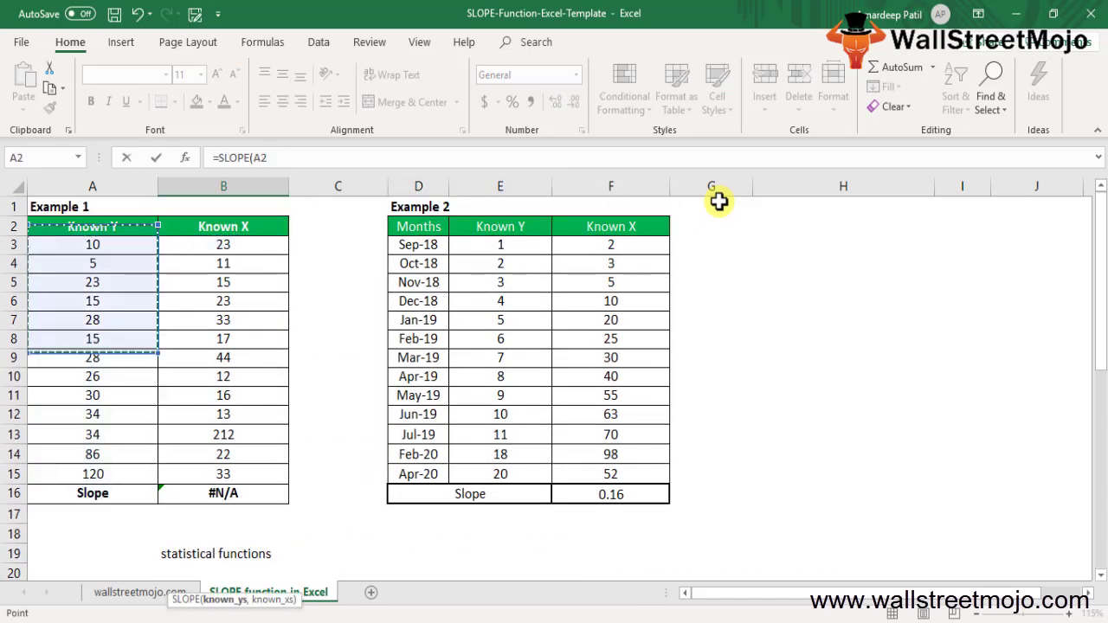
key("shift+Up")
key("shift+Up")
key("shift+Up")
key("shift+Up")
key("shift+Up")
key("shift+Down")
key("shift+Down")
key("shift+Down")
key("shift+Down")
key("shift+Down")
key("shift+Down")
key("shift+Down")
key("shift+Down")
key("shift+Down")
key("shift+Down")
key("shift+Down")
key("shift+Down")
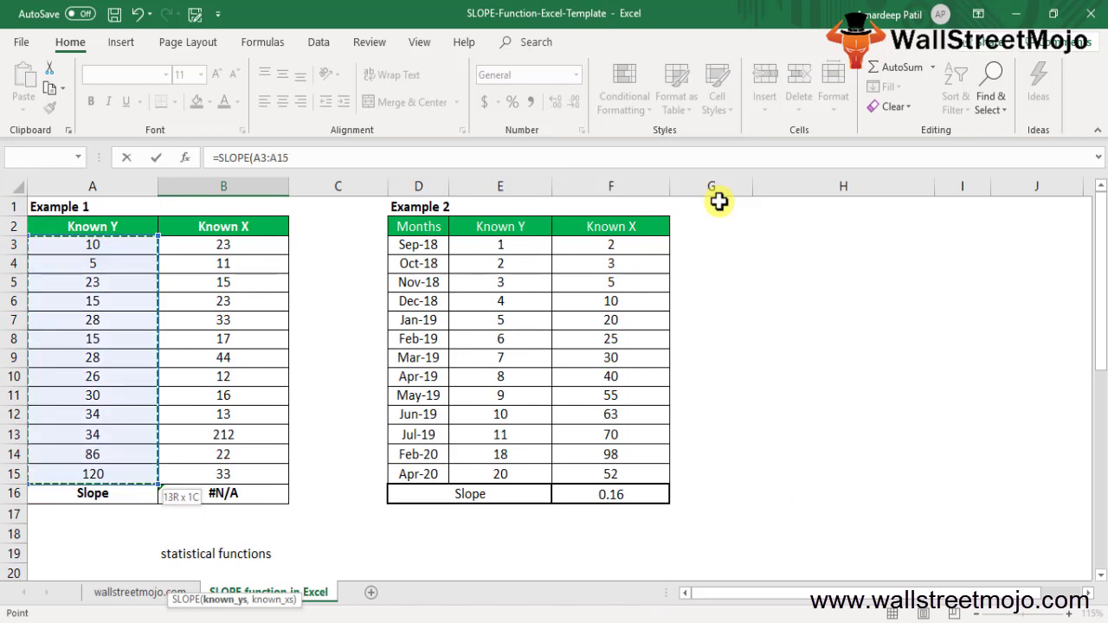
- Complete the SLOPE formula in B42 with B3:B15 as the known x values
type(",")
left_click(217, 243)
key("ctrl+shift+Down")
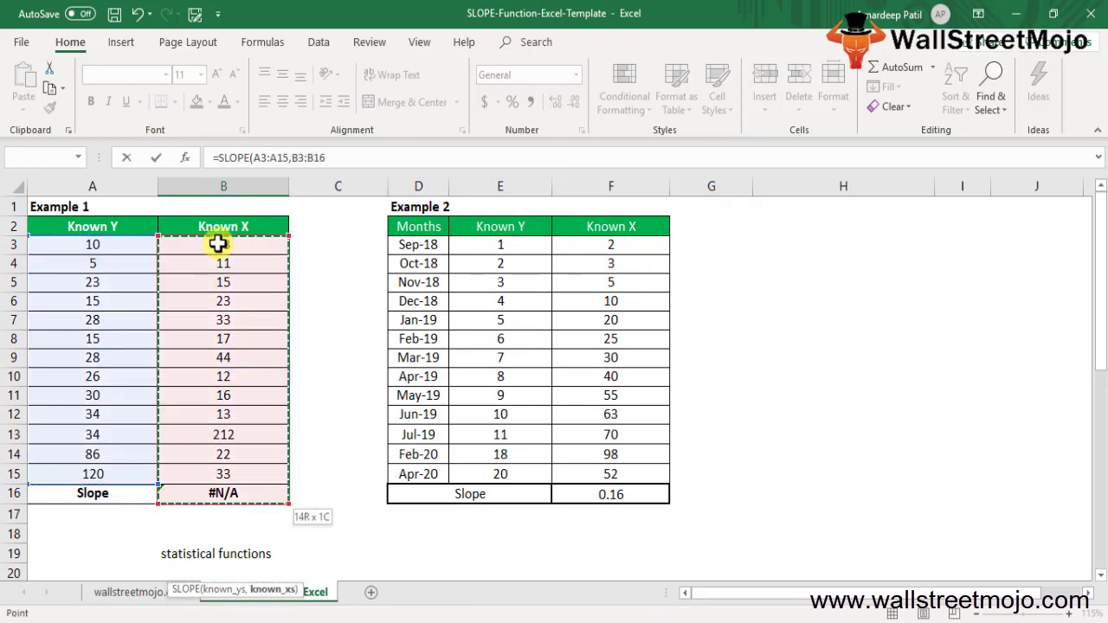
key("shift+Up")
key("ctrl+Return")
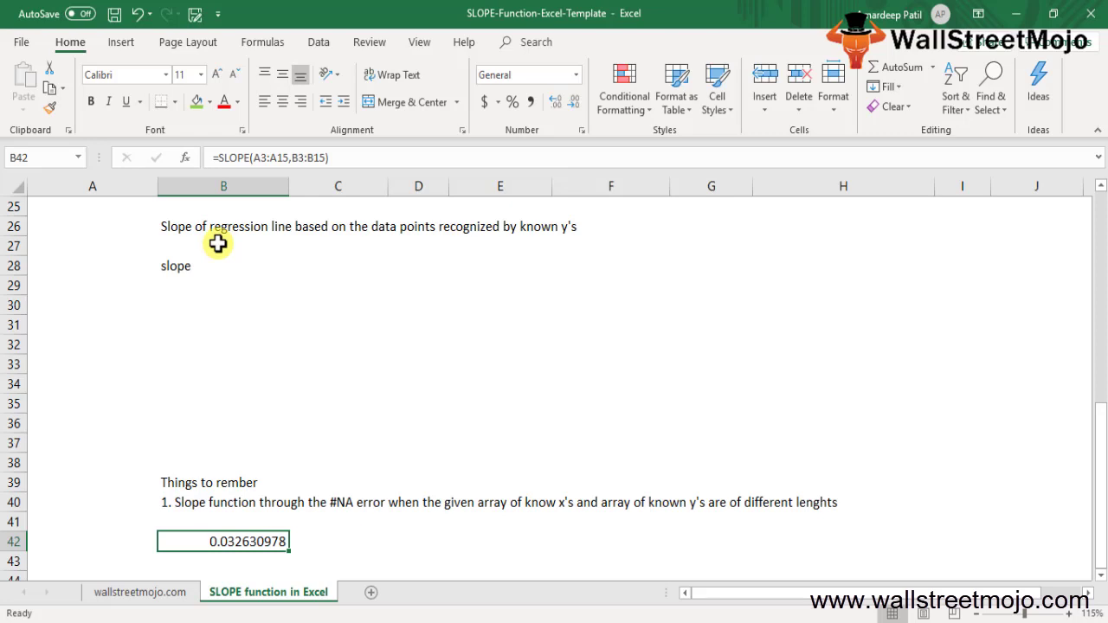
- Enter the second note "2. Slope function through the #Div/0!" in cell B44
key("Down")
key("Down")
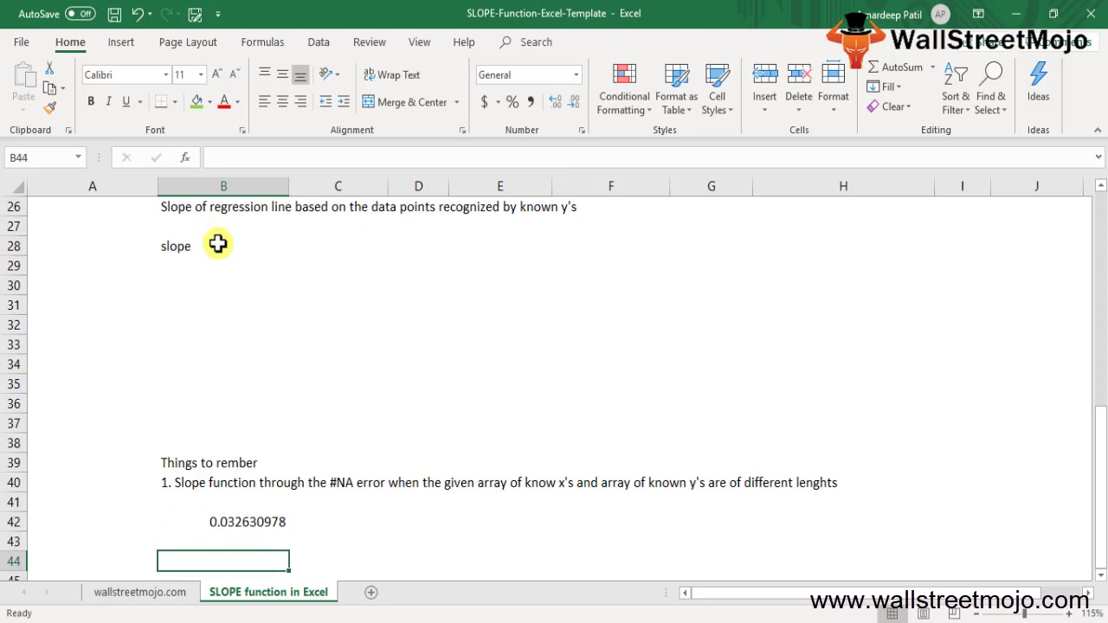
type("2. Slope ")
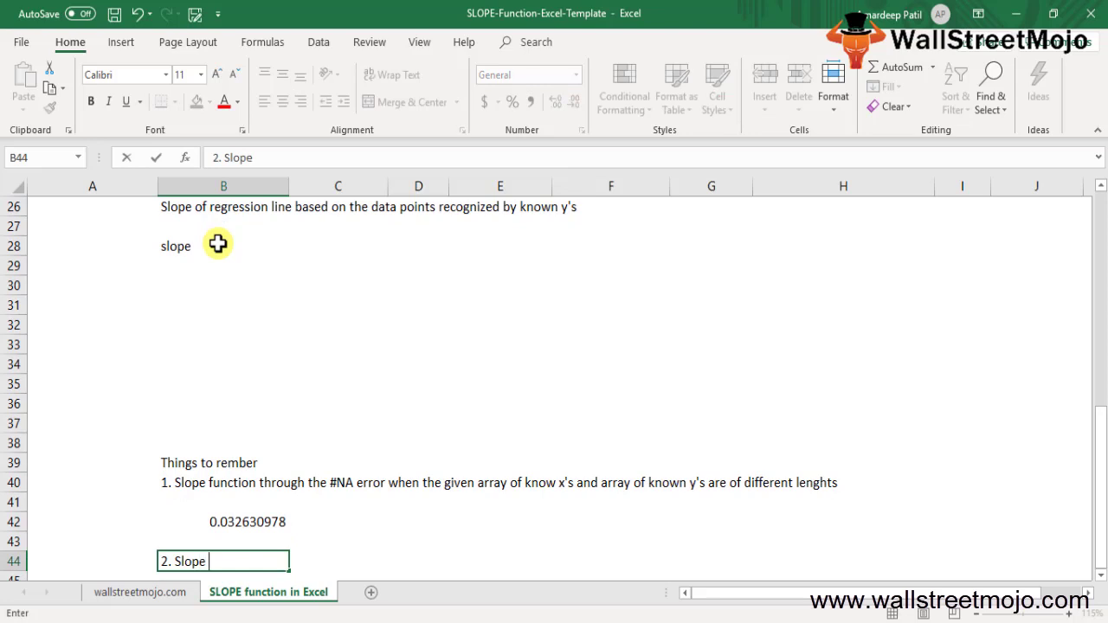
type("function through ")
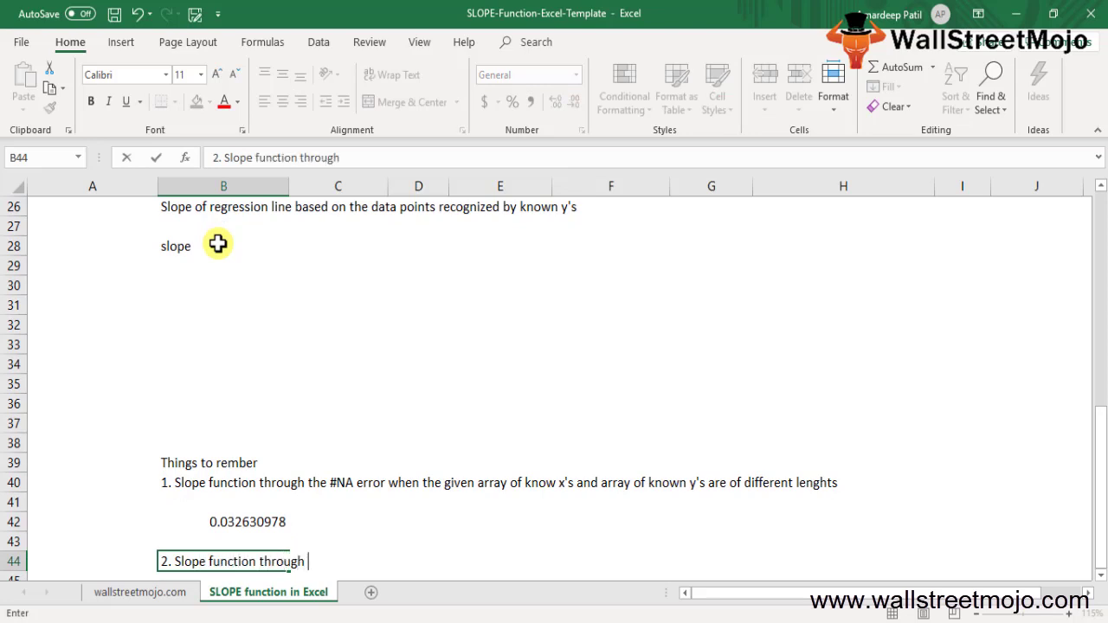
type("the #Div")
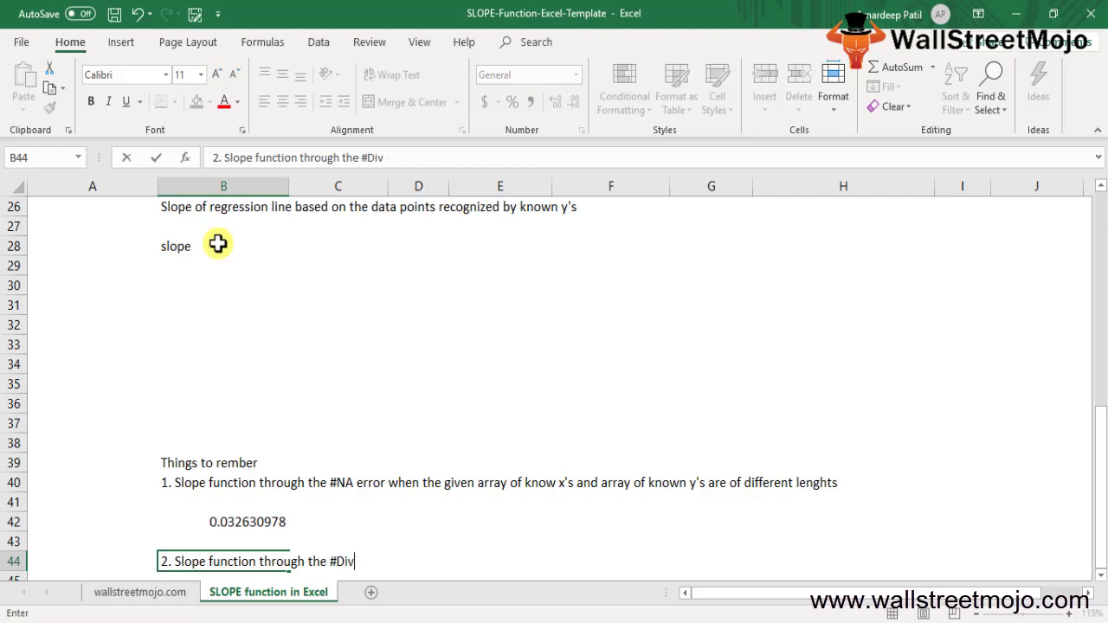
type("/0!")
key("Return")
key("Up")
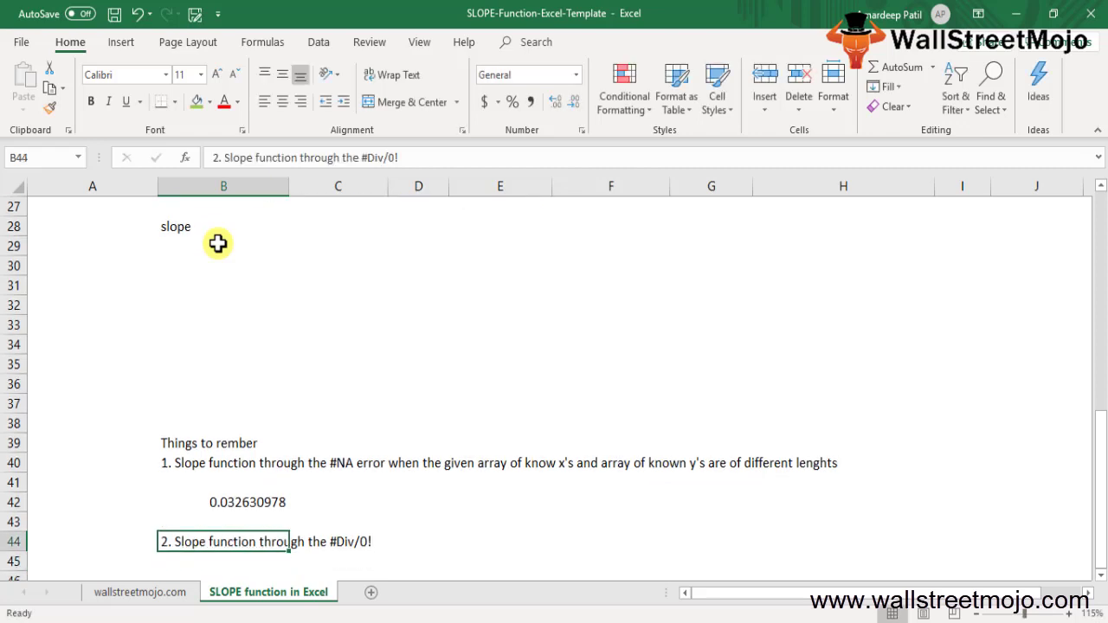
- Enter "Variance of the given known x's evaluates to zero or" in B45 below the second note
key("Down")
type("Varia")
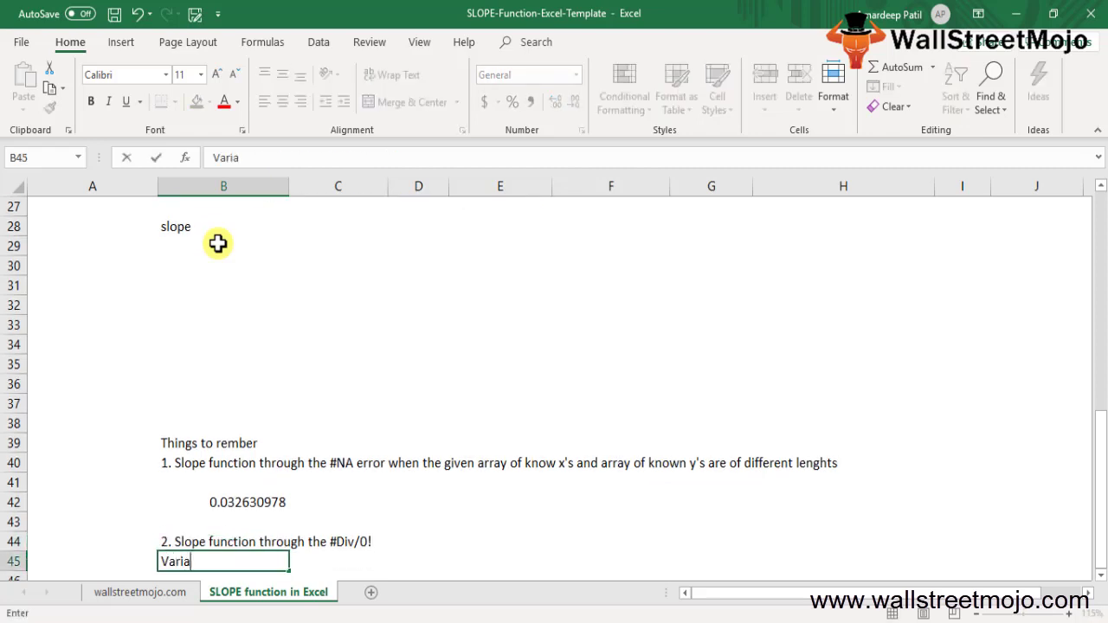
type("nce of the g")
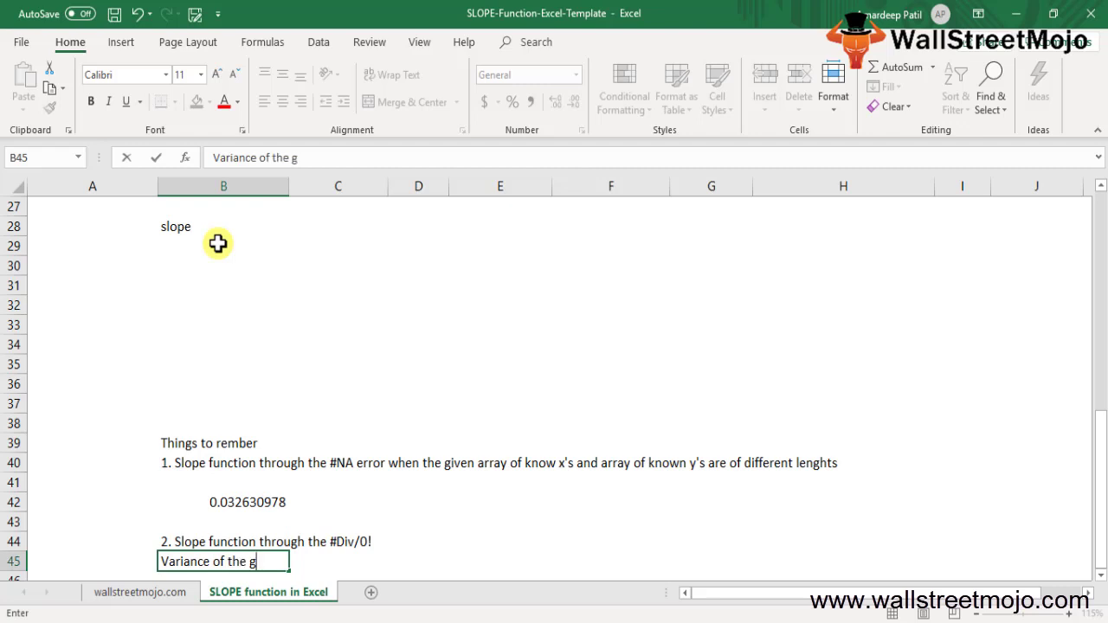
type("iven known ")
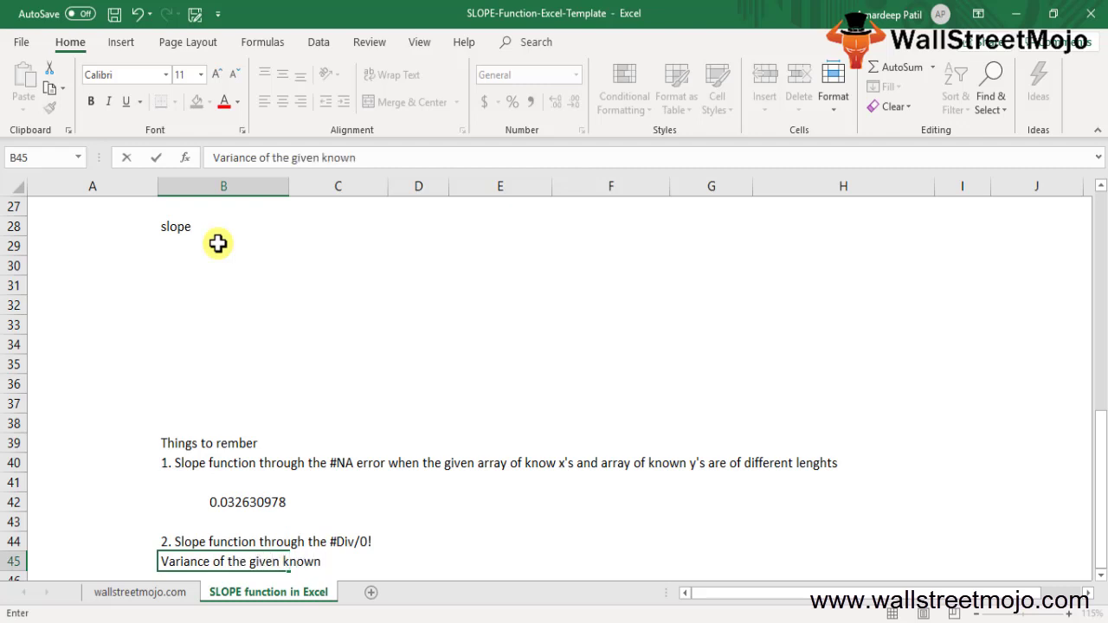
type("x's evaluates")
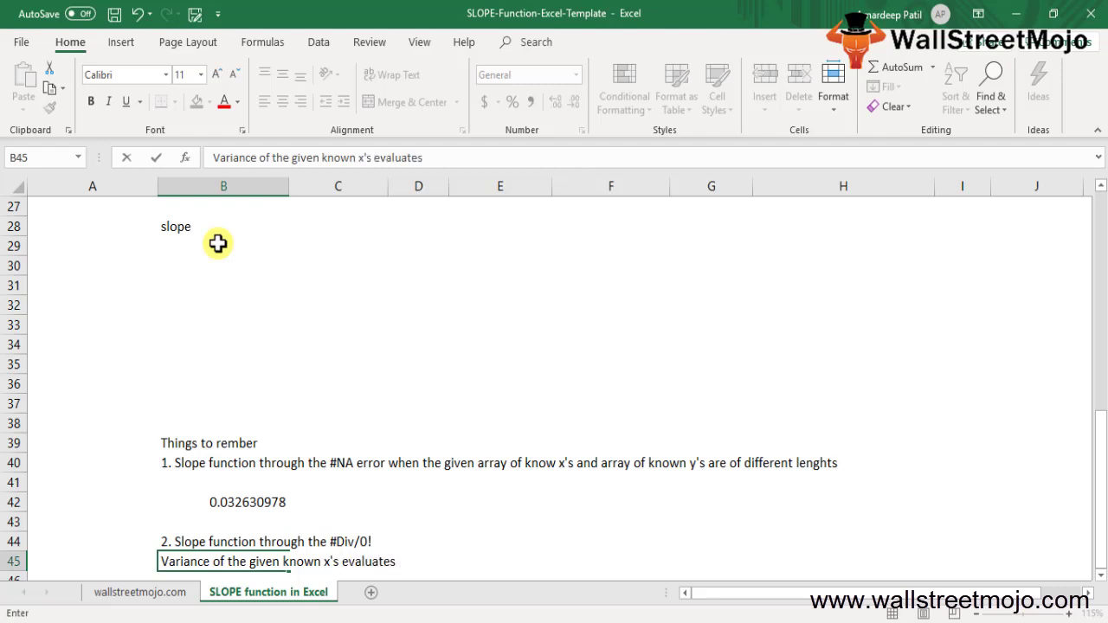
type(" to zero")
key("BackSpace")
key("BackSpace")
key("BackSpace")
type("ero or")
key("Return")
- Enter "Any of the given arrayss known x's or know y's are empty" in B46 as the second note's last line
type("A")
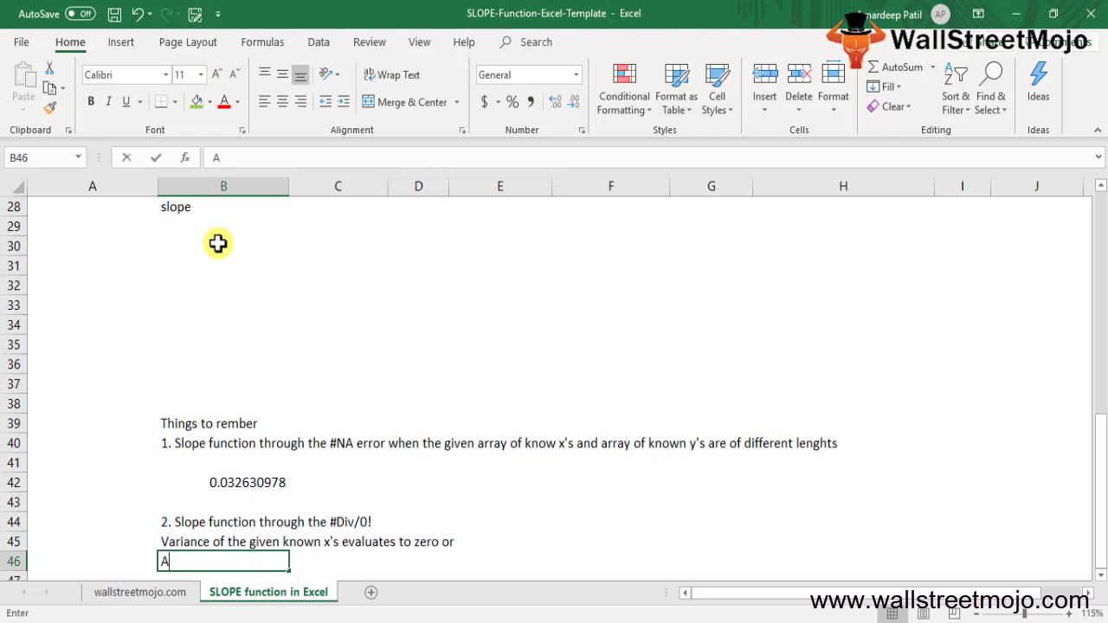
type("ny of the g")
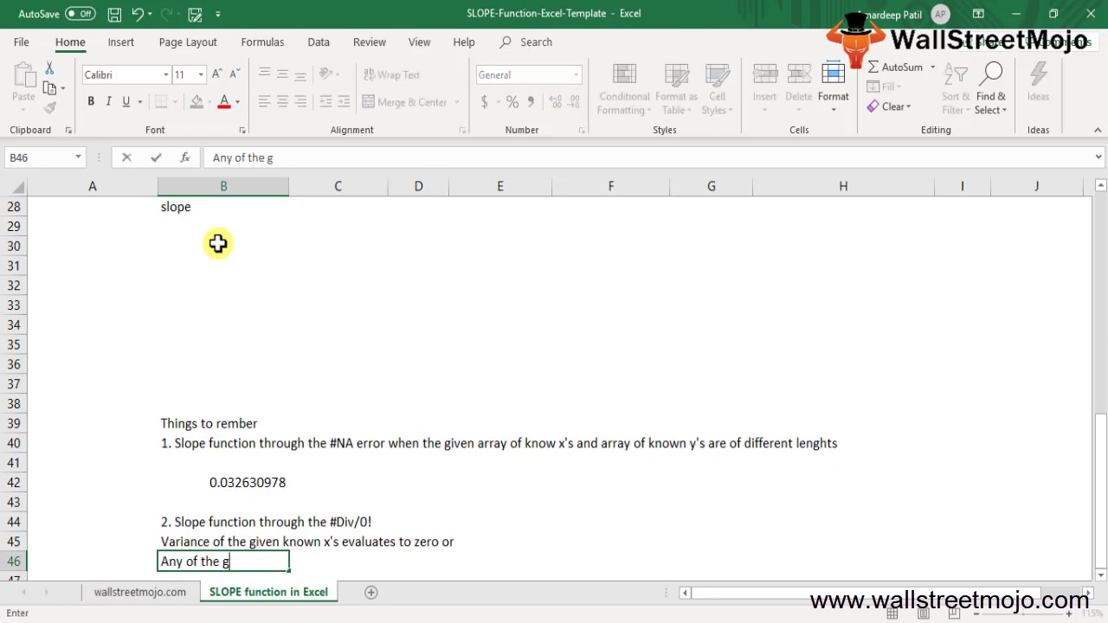
type("iven arrayss")
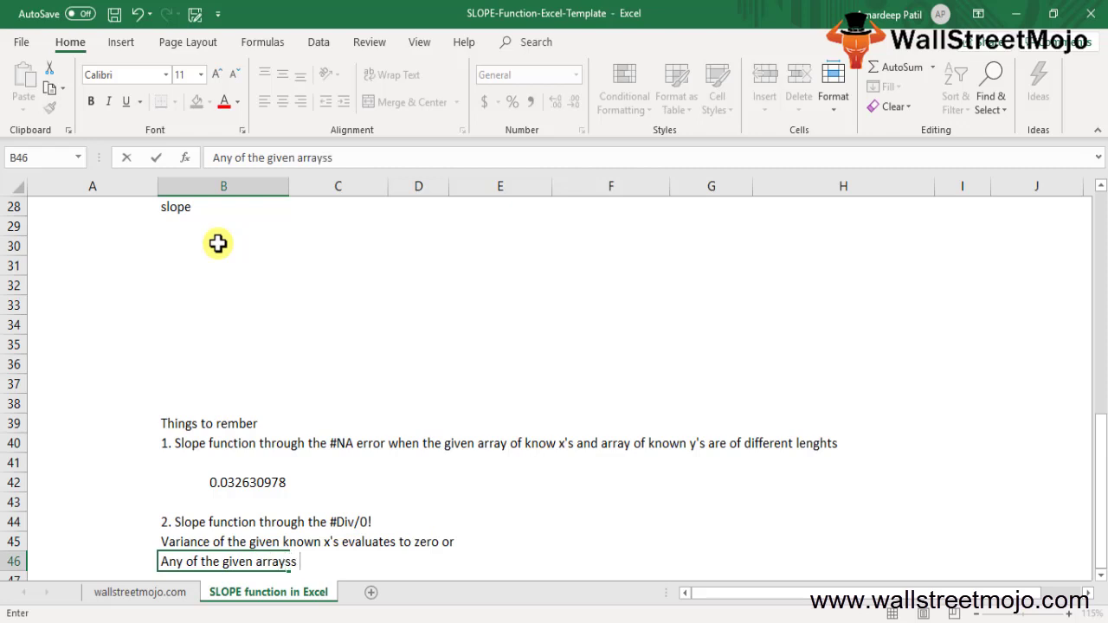
type(" known x's")
key("BackSpace")
type("s")
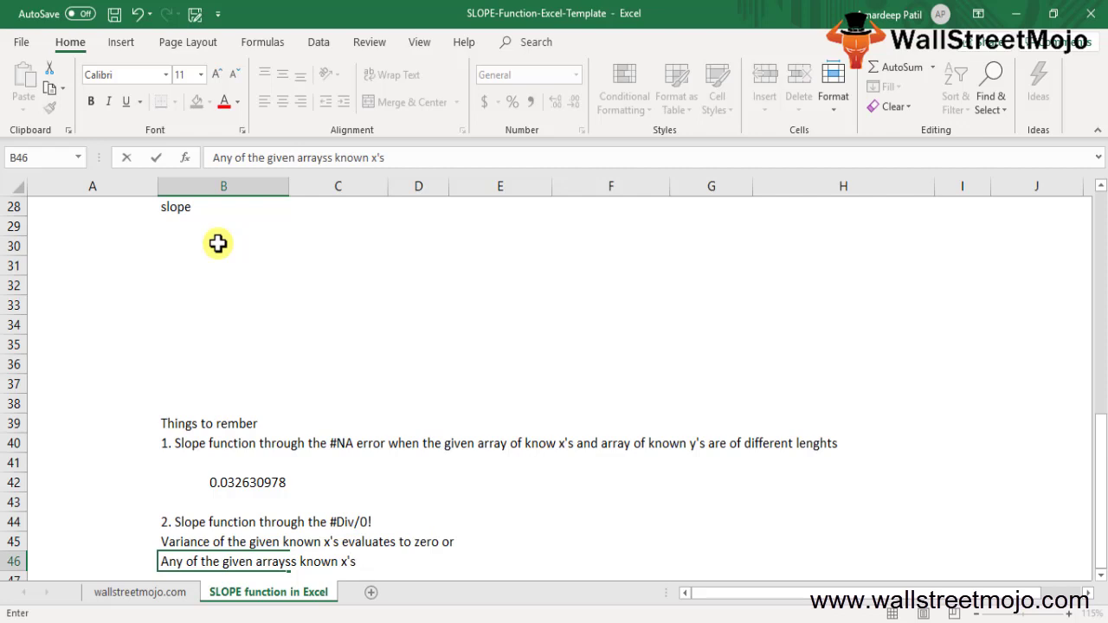
type(" or know y's are")
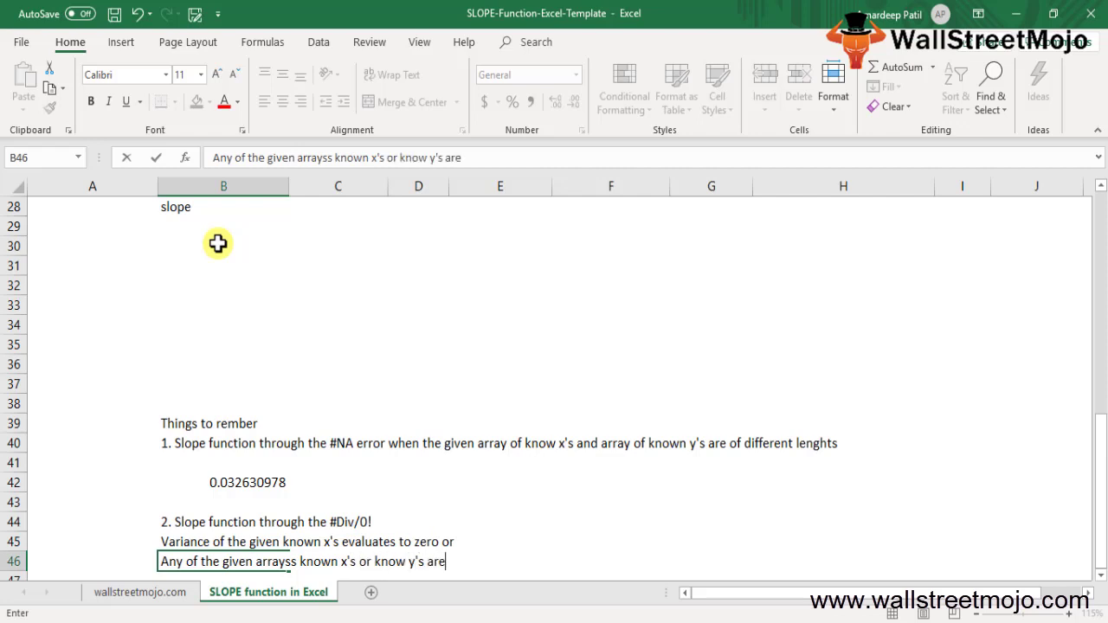
type(" empty")
key("Return")
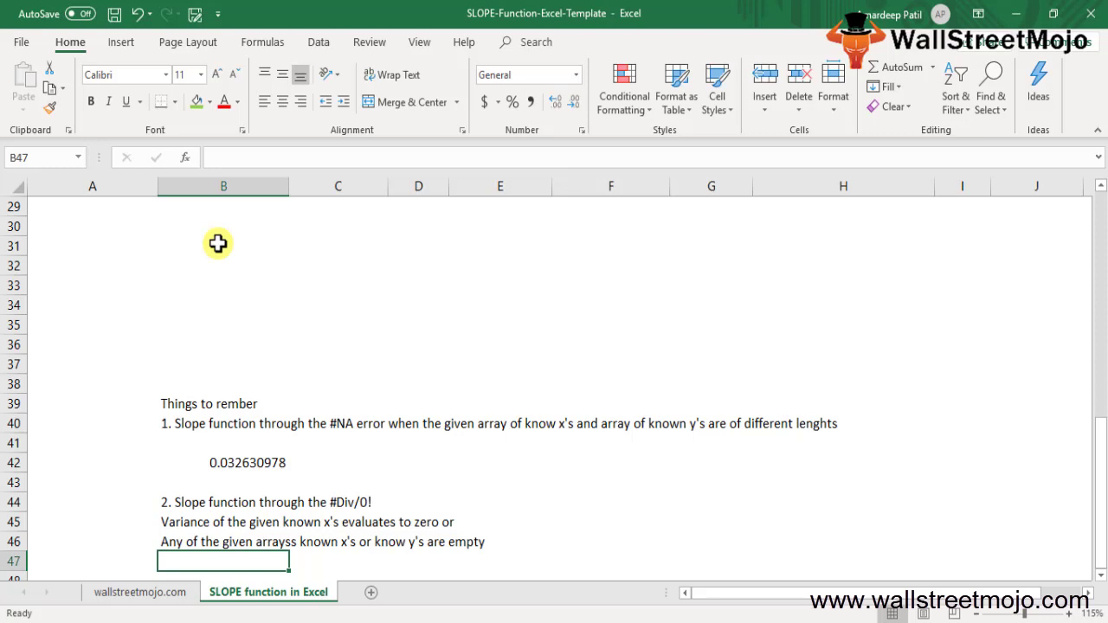
- Enter in B48 "3. Error argument contains text logical or empty cells the values are ignored however cells with the value zero are included"
key("Return")
type("3. ")
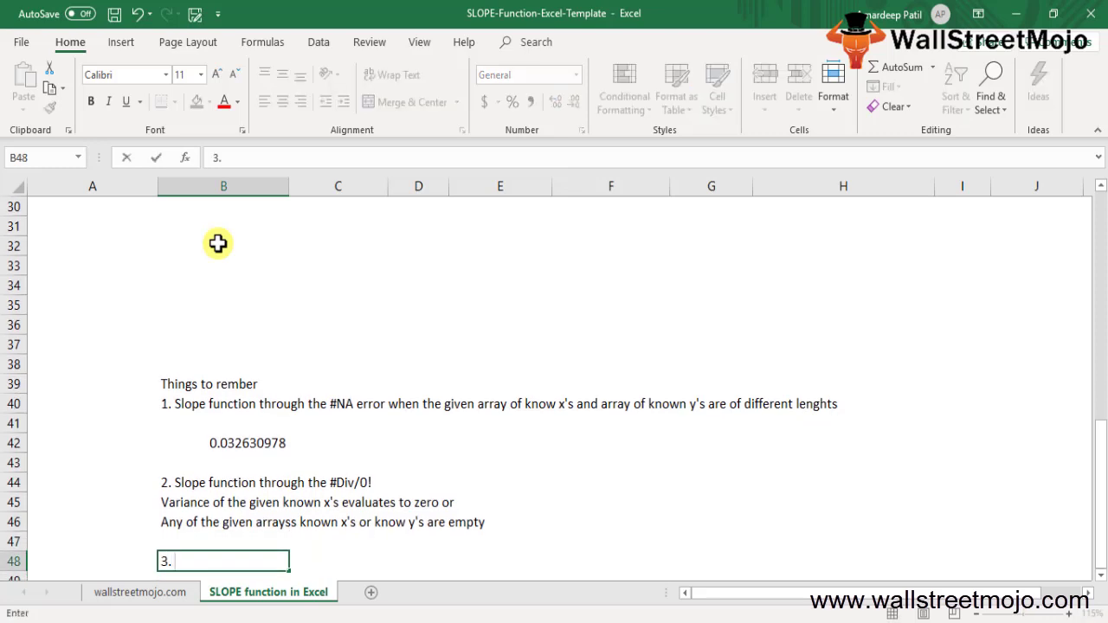
type("Error argument")
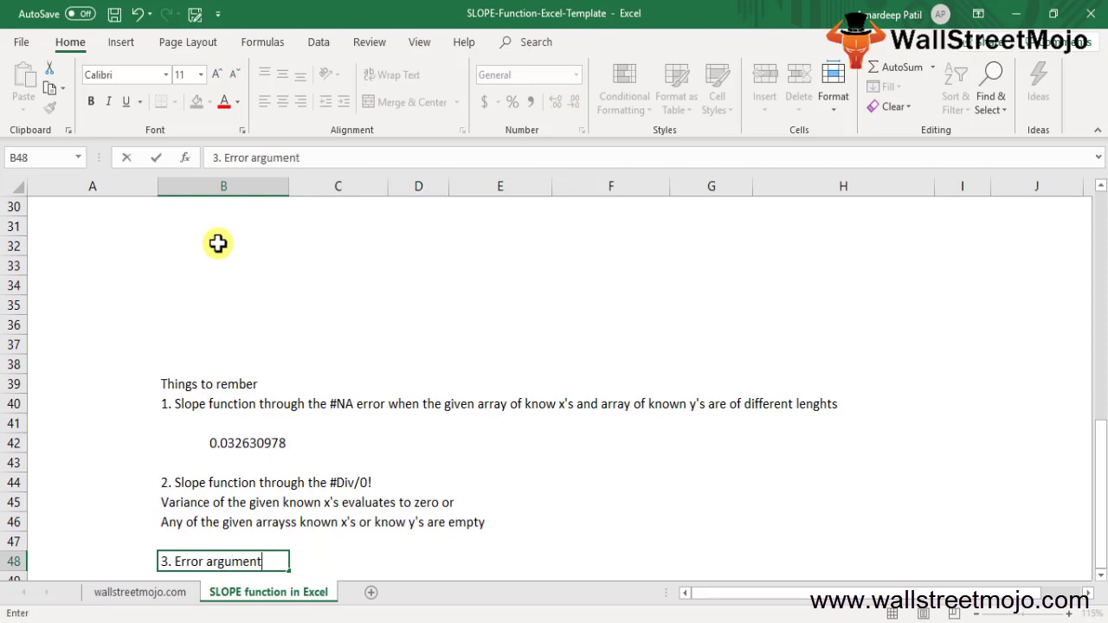
type(" contains ")
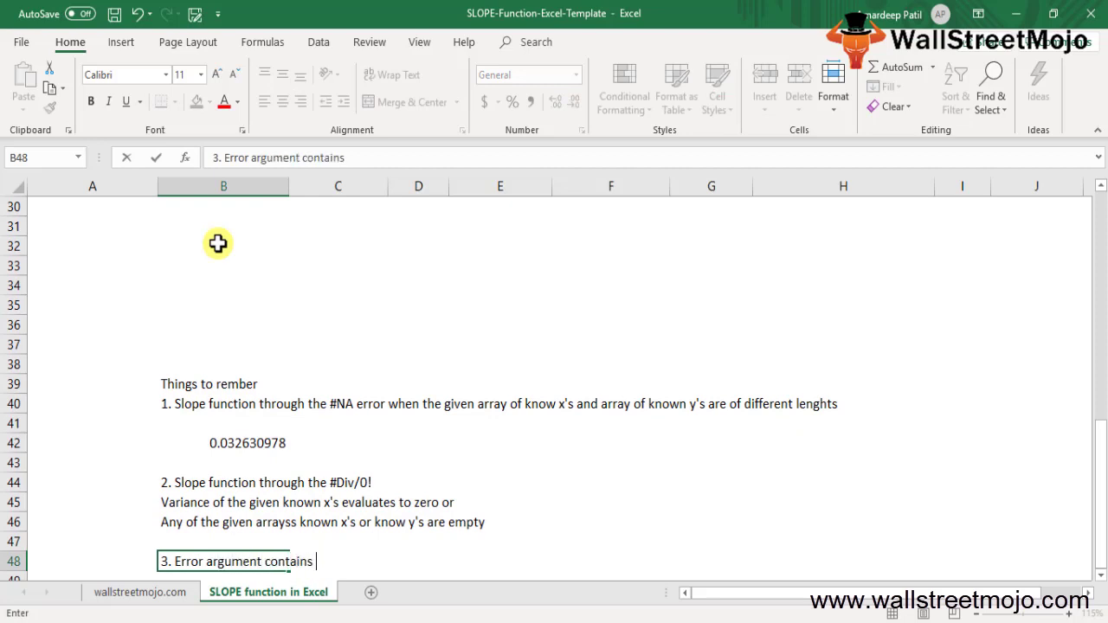
type("text logical or ")
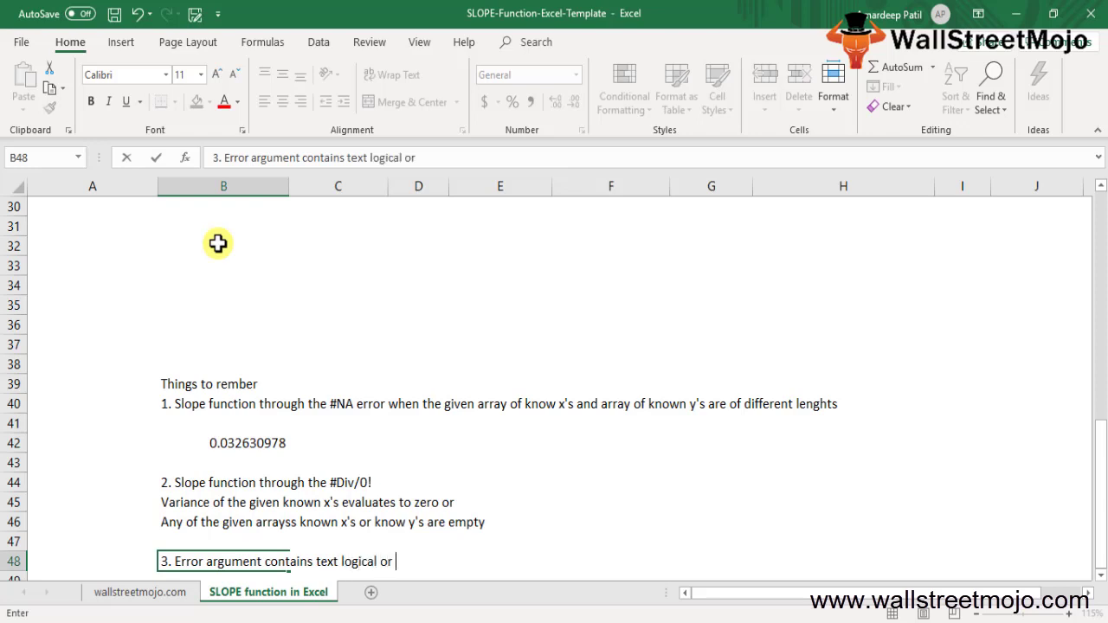
type("empty cells t")
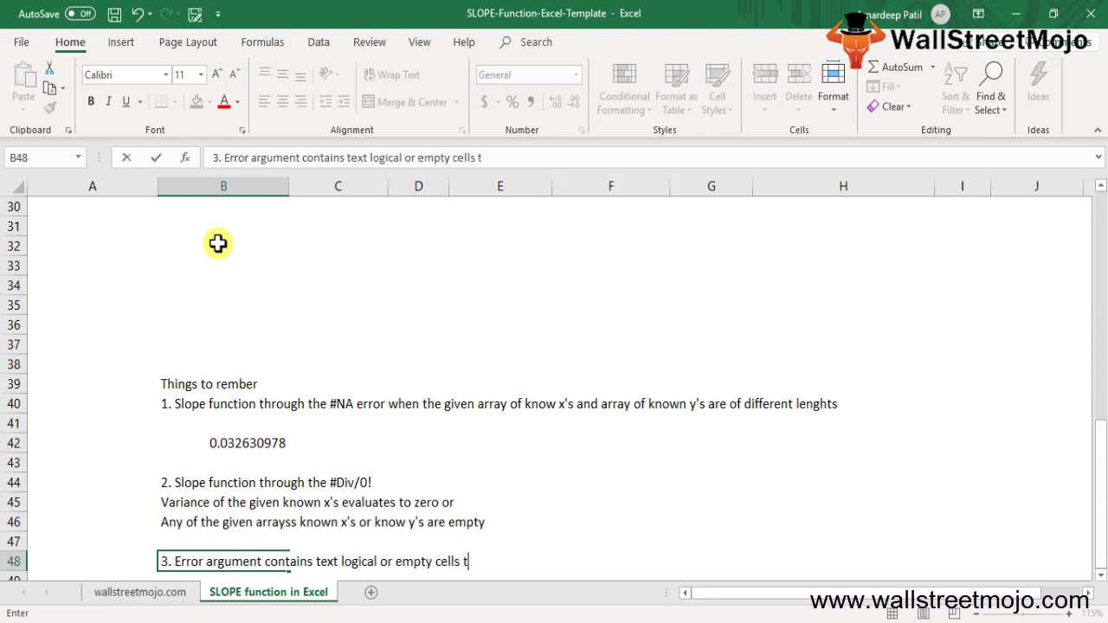
type("he values are ignored ")
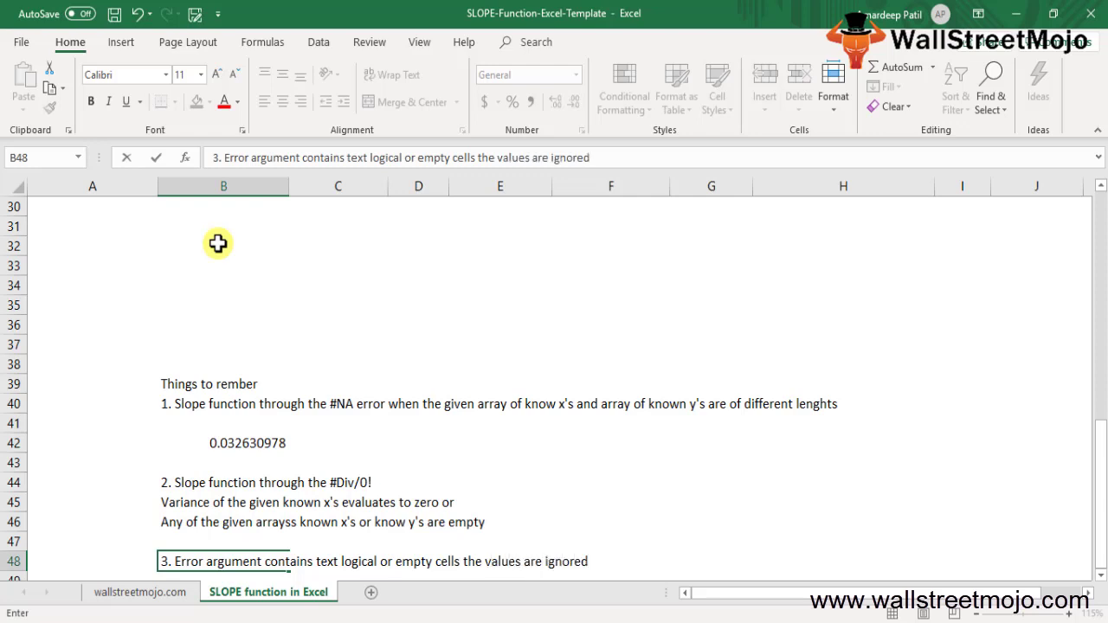
type("however cells")
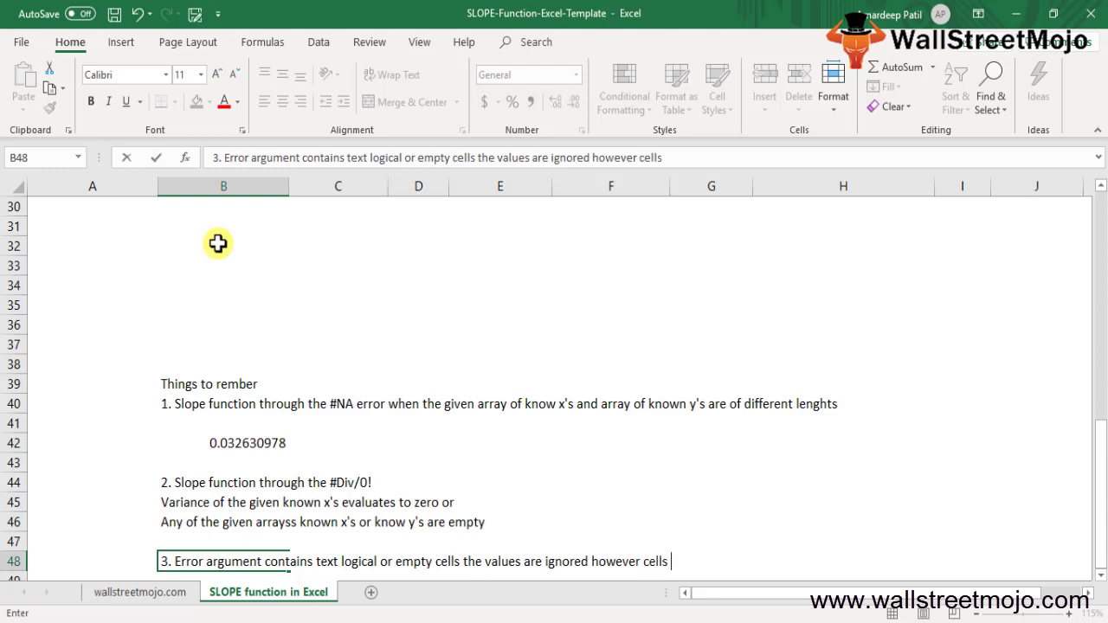
type(" with the valu")
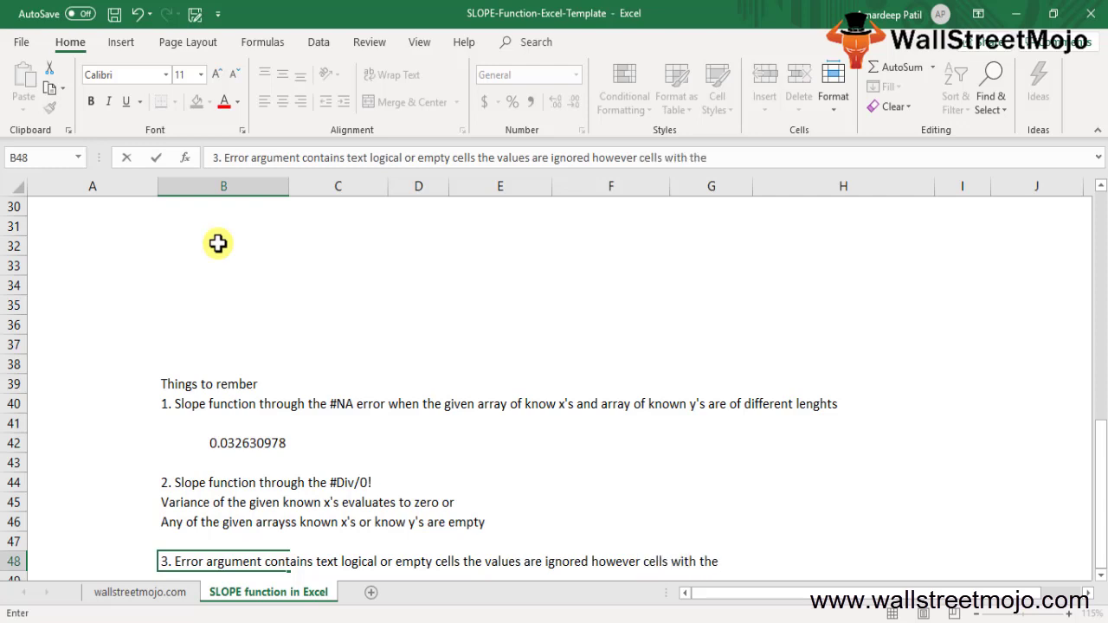
type("zero are included")
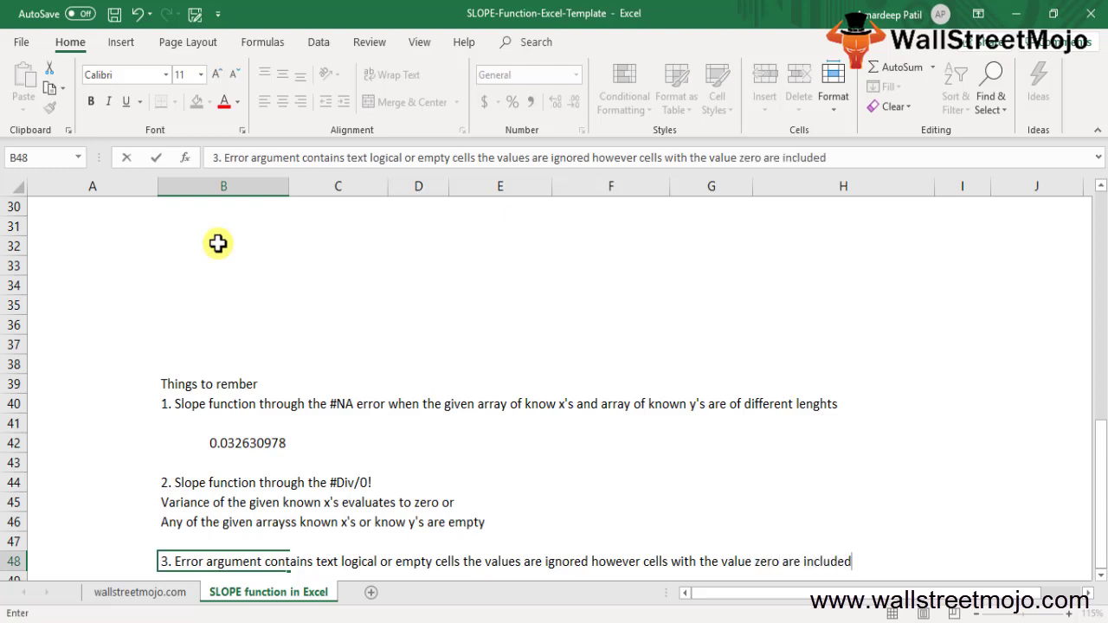
key("Return")
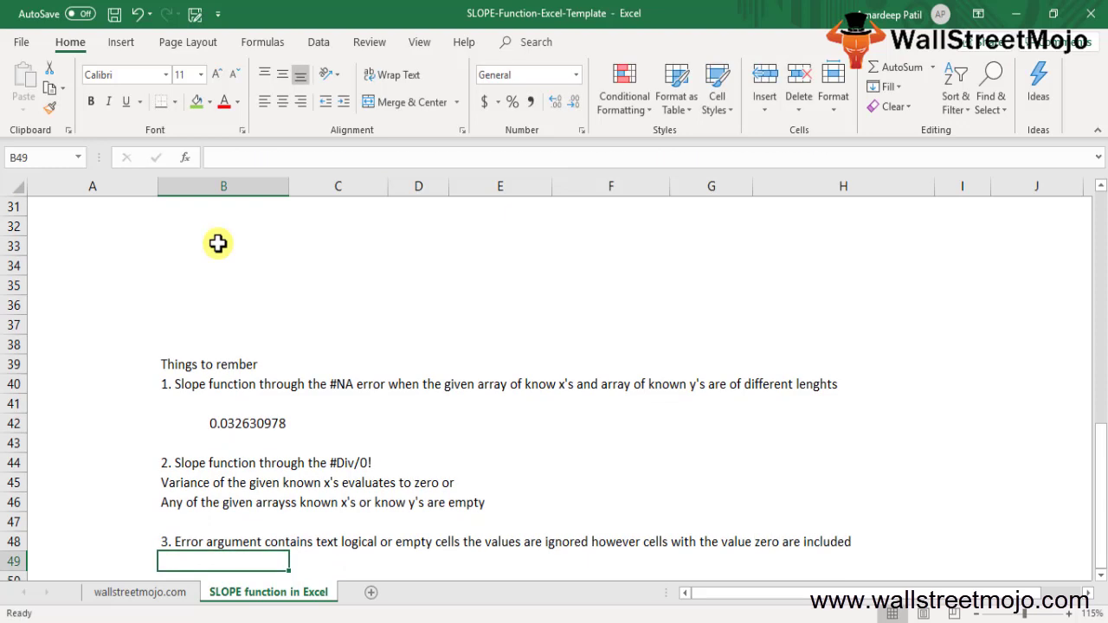
- Start the fourth note in B51 with "4. In the slope function the parameters must be numbers or name arrays"
key("Return")
key("Return")
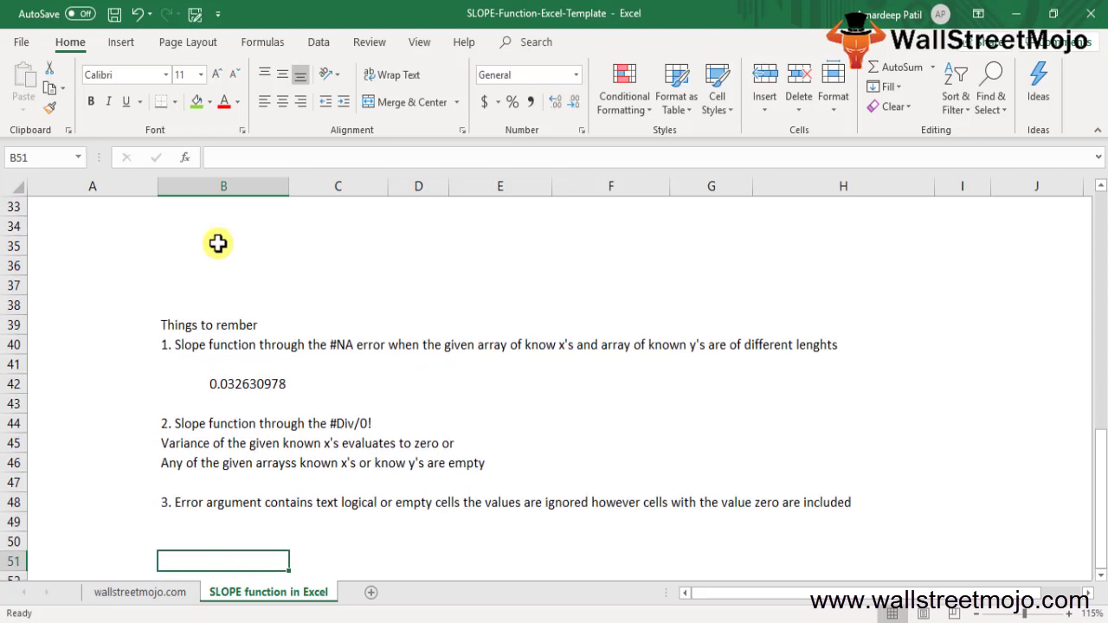
type("4. In the slopw")
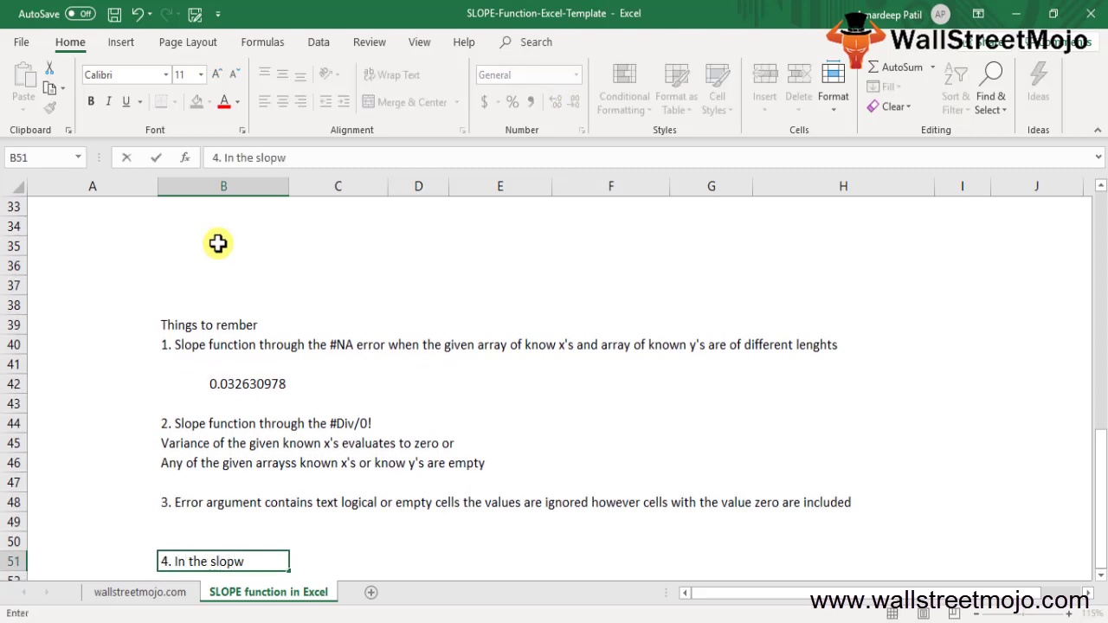
key("BackSpace")
type("e function th")
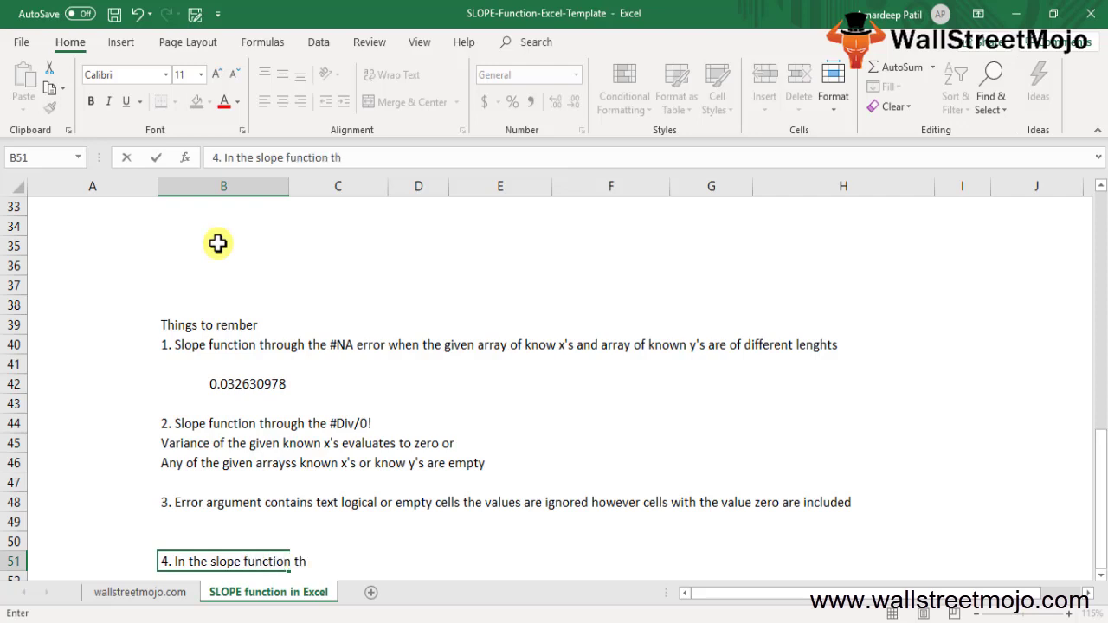
type("e parameters must be")
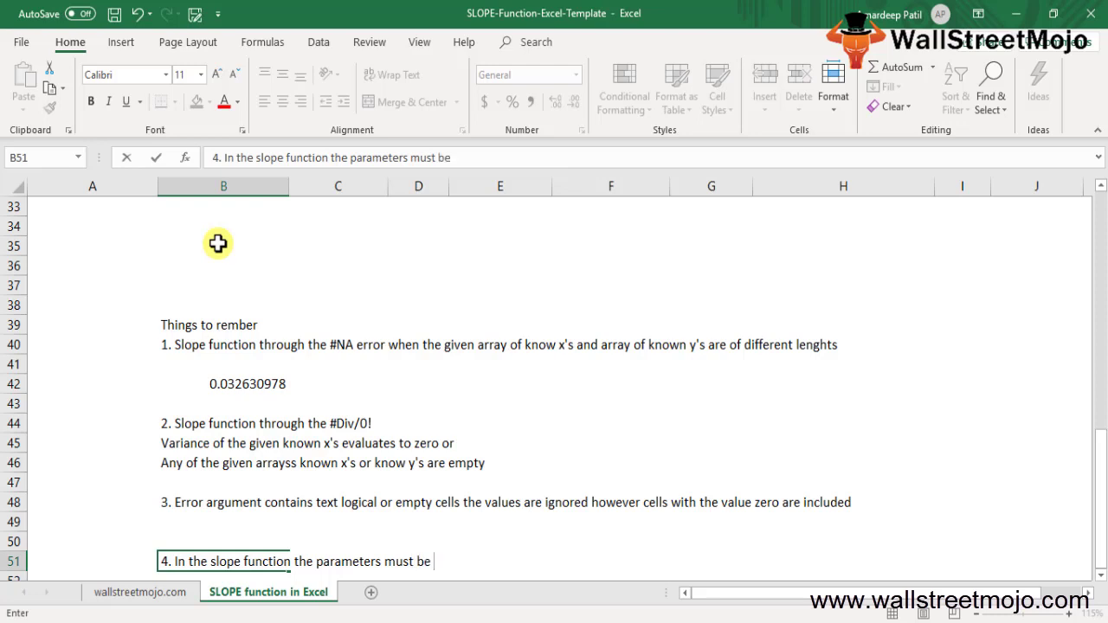
type(" numbers or a")
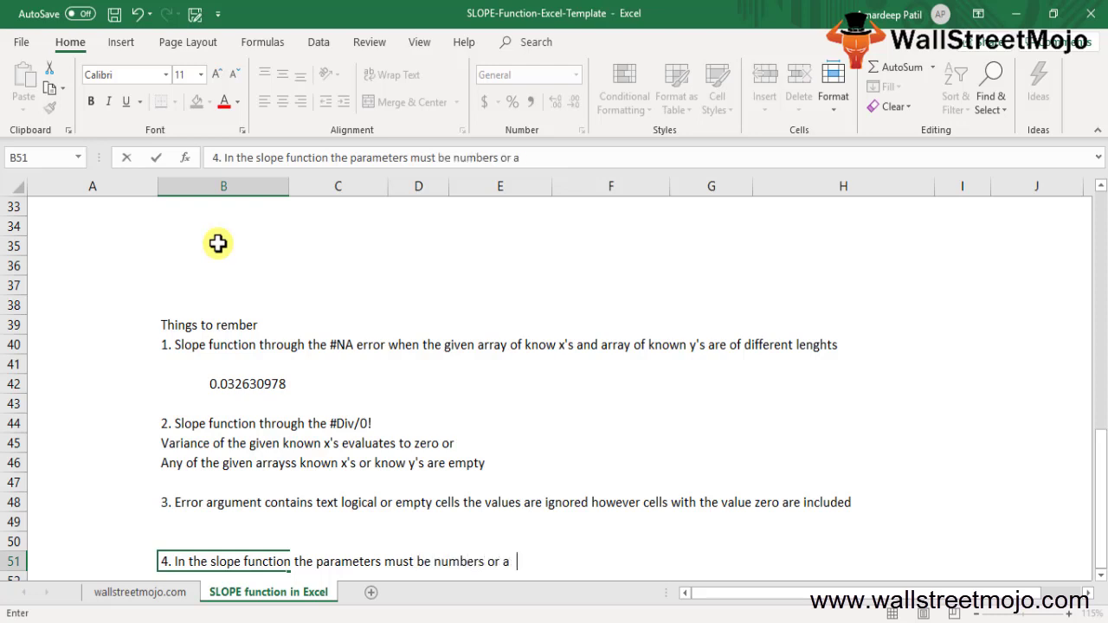
key("BackSpace")
type("rray")
key("BackSpace")
key("BackSpace")
key("BackSpace")
key("BackSpace")
key("BackSpace")
type("name arrays")
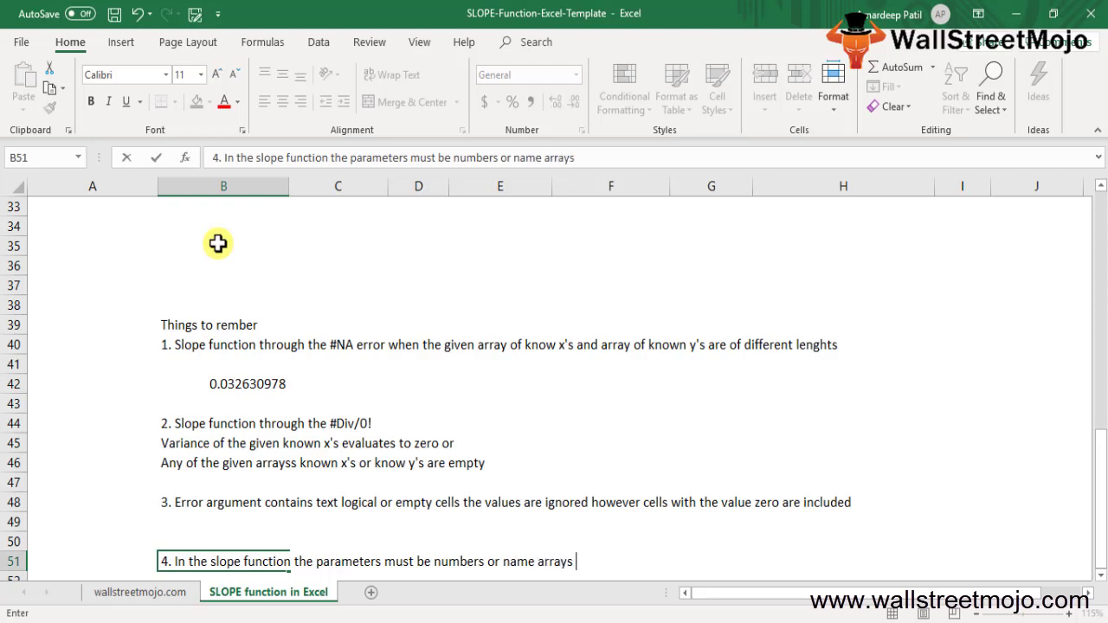
- Complete the fourth note in B51 with "or refrecnes that contains numbers" and save the workbook
type(" or")
key("BackSpace")
type("refrecnes theat")
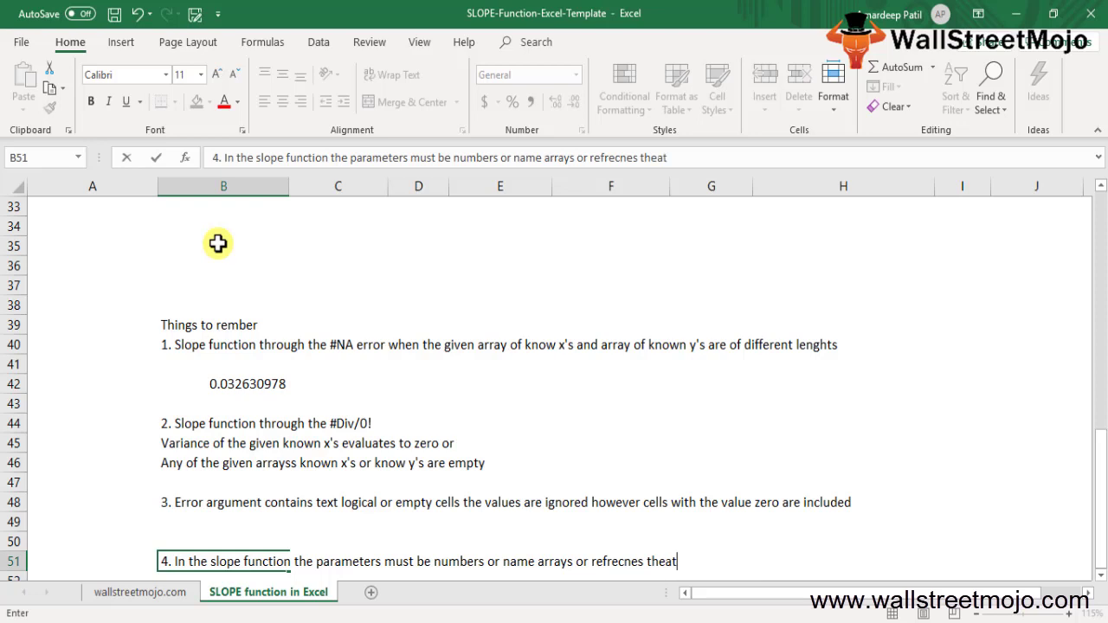
key("BackSpace")
key("BackSpace")
key("BackSpace")
key("BackSpace")
type("at contains nuymbe")
key("BackSpace")
key("BackSpace")
key("BackSpace")
key("BackSpace")
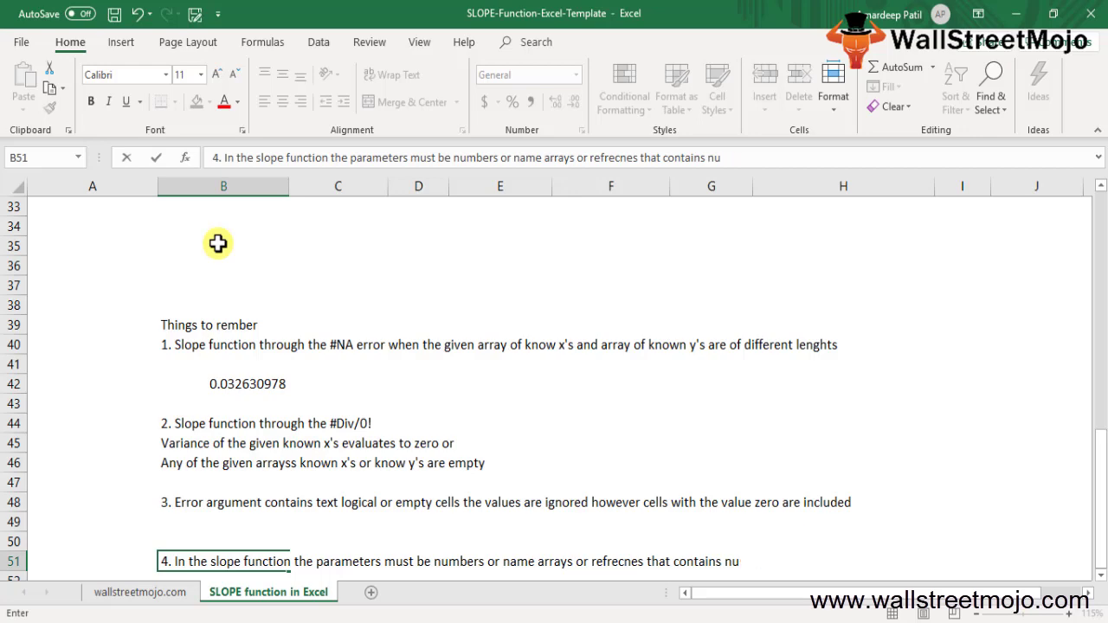
type("mbers")
key("Return")
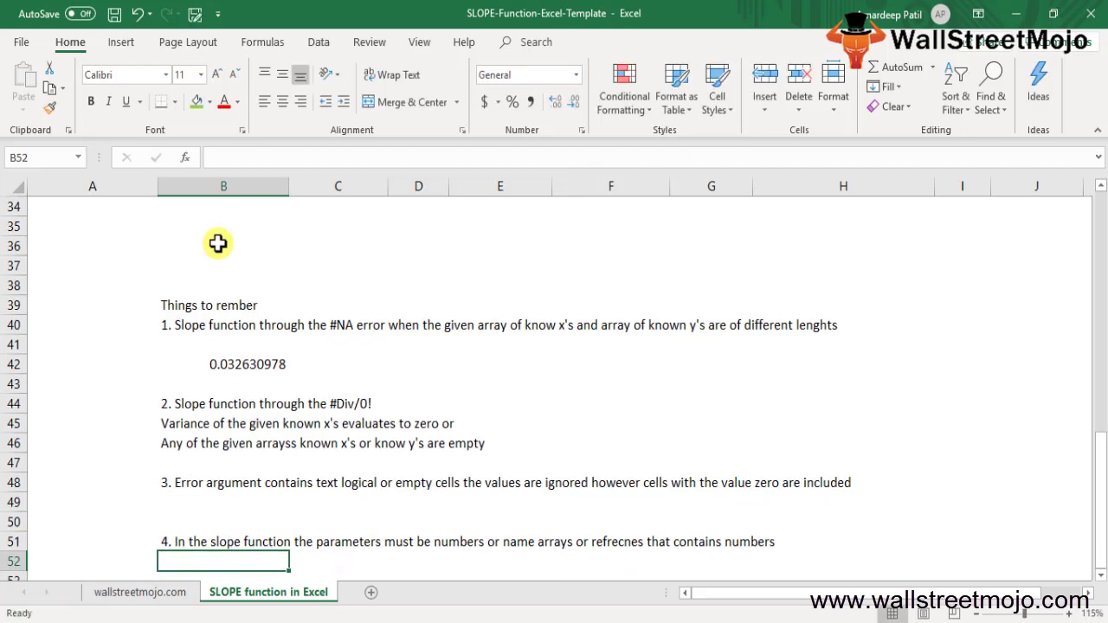
key("ctrl+s")
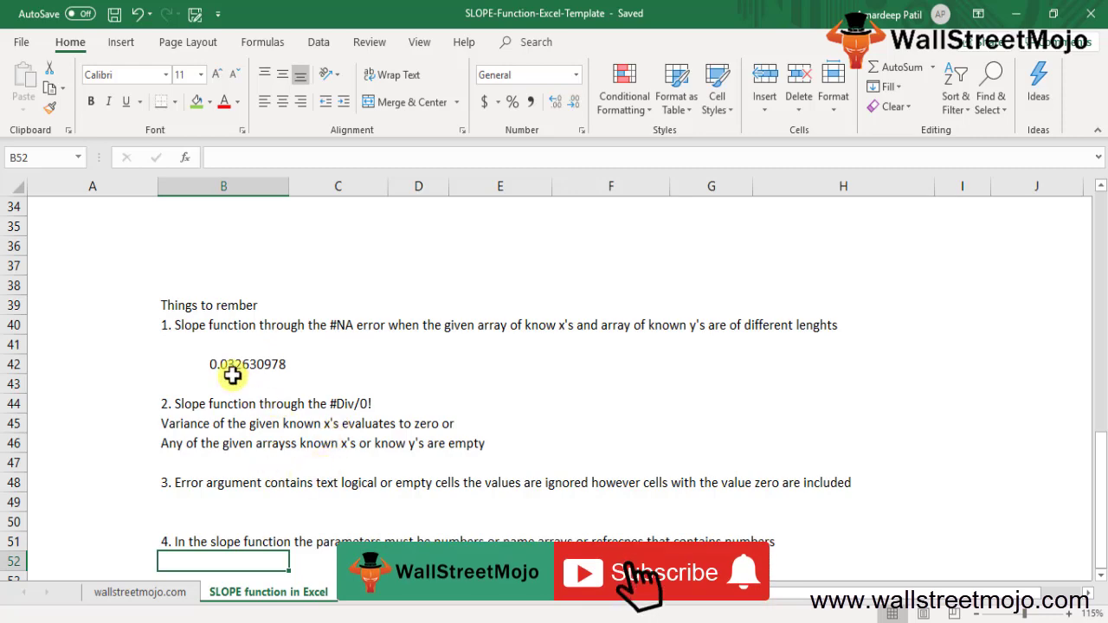
scroll(232, 374, "up", 6)
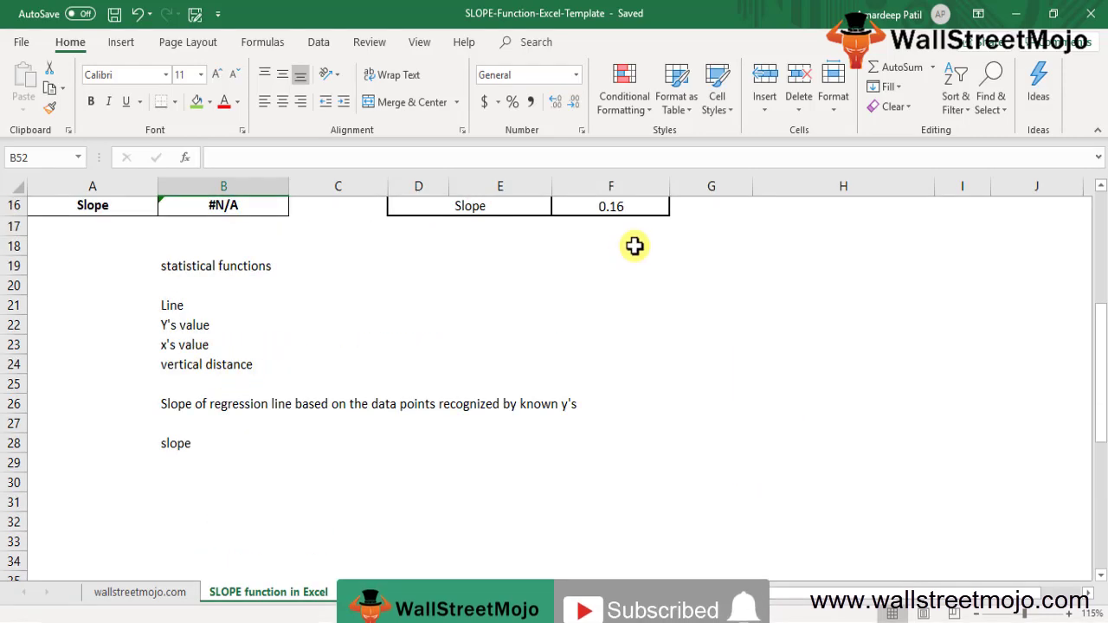